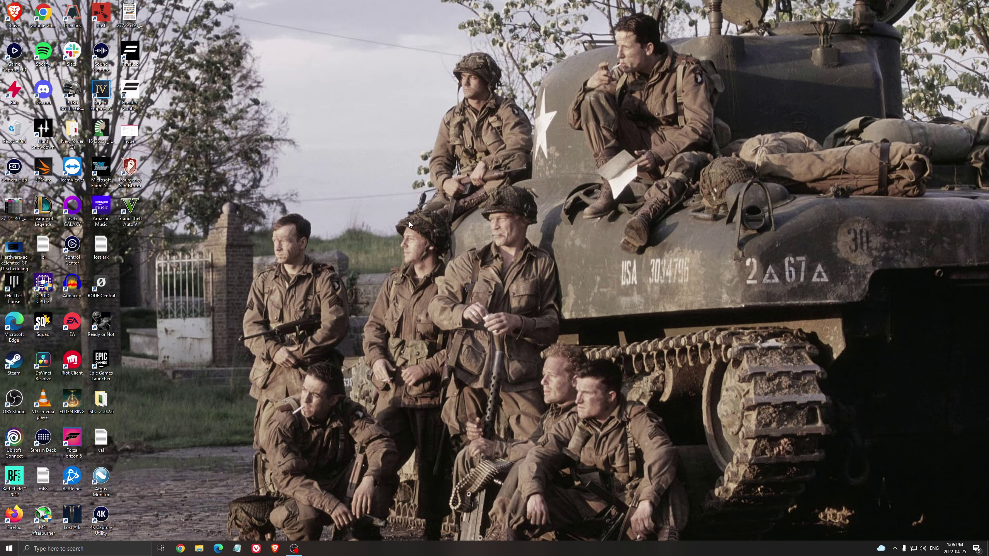
Open the Windows Game Mode settings and review the Game Mode, Xbox Game Bar and Captures options.
left_click(109, 549)
type("game mod")
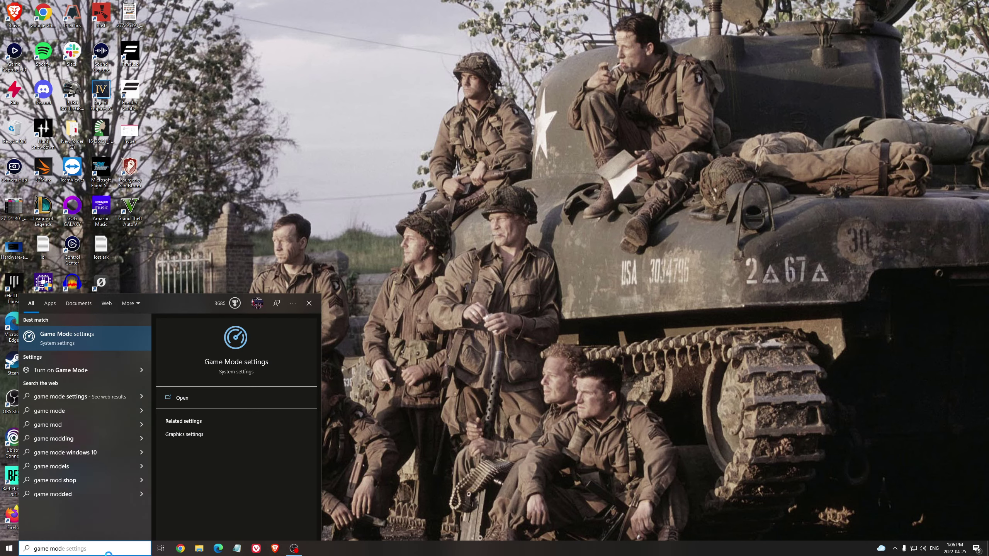
key("Return")
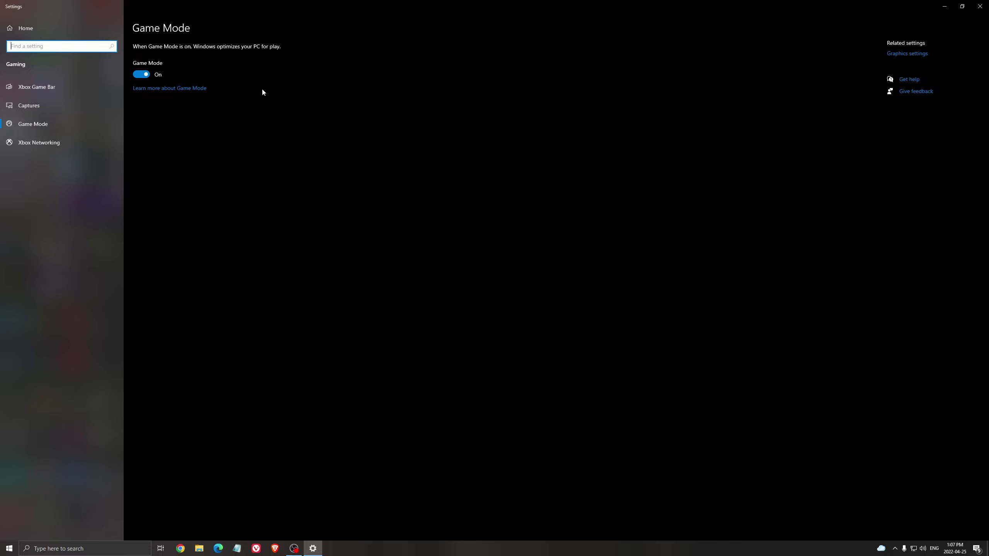
left_click(38, 86)
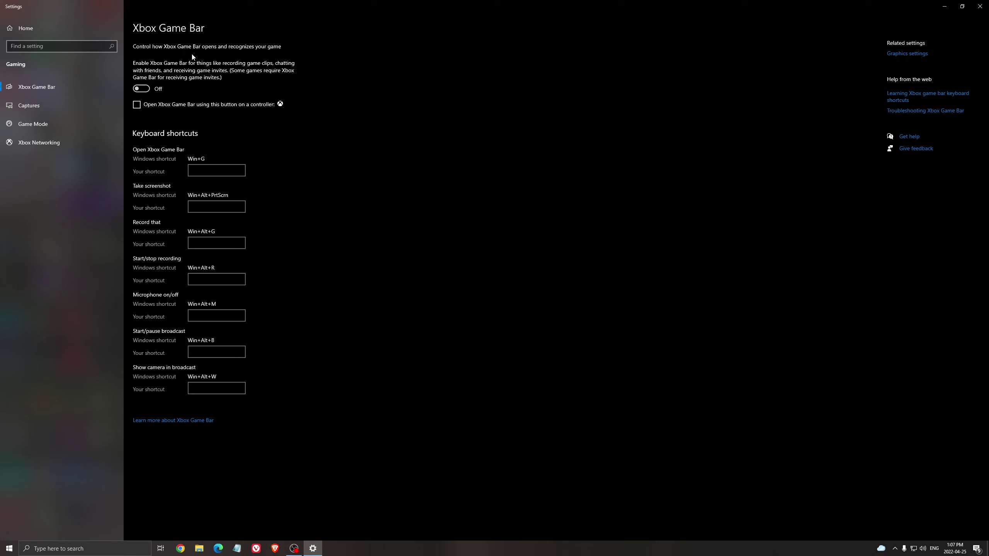
left_click(42, 105)
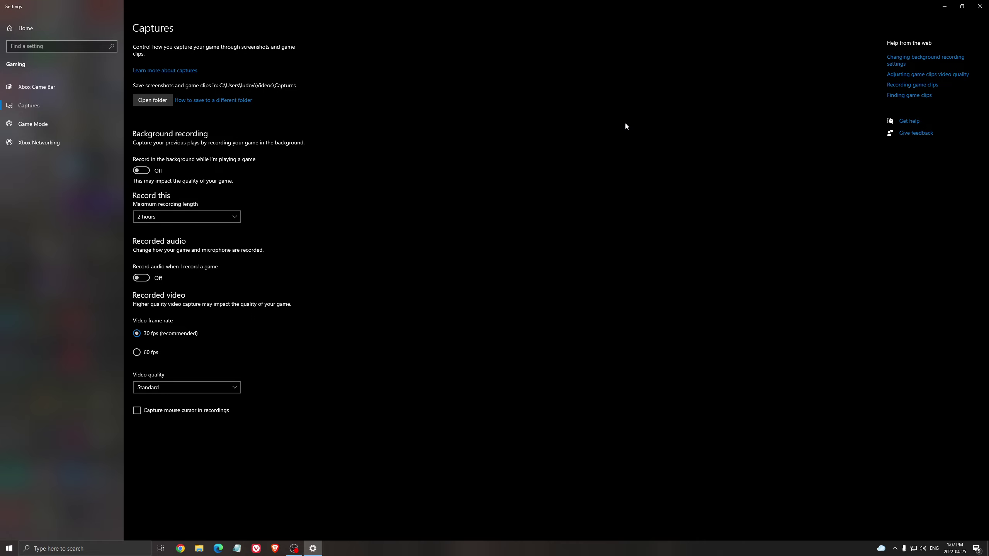
left_click(980, 5)
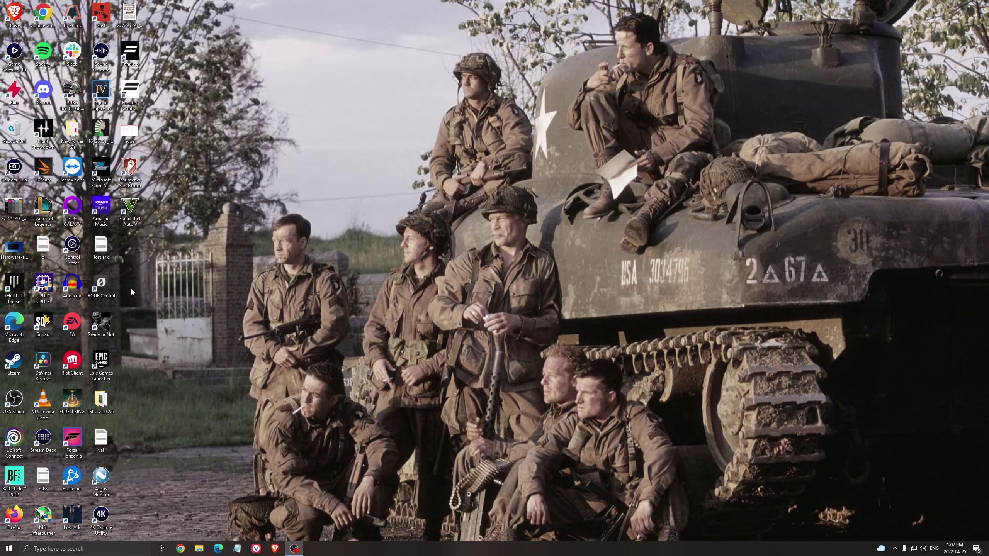
View the Hardware-accelerated-GPU-scheduling image from the desktop and close it.
double_click(15, 253)
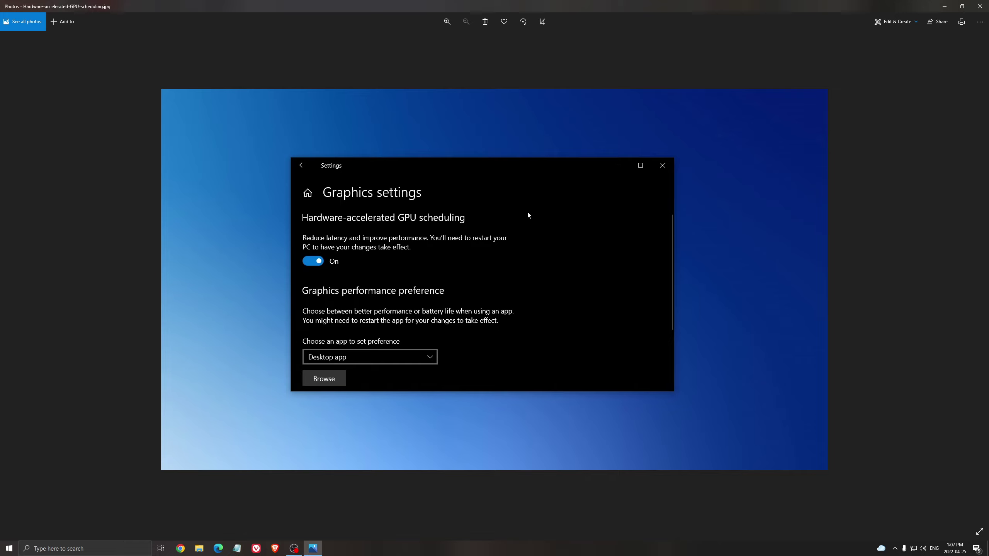
left_click(980, 6)
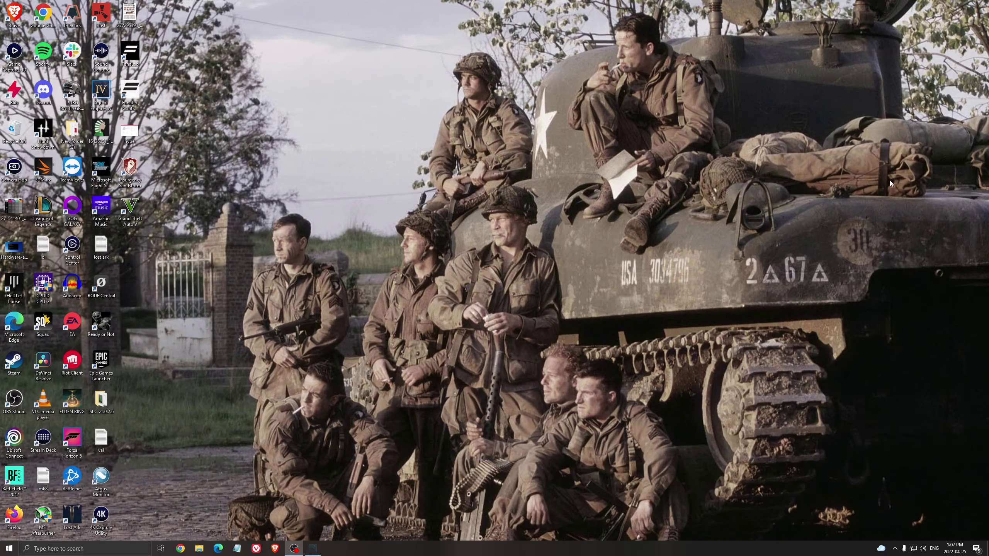
Open the AMD Radeon software, review its global graphics settings, and close it.
left_click(895, 549)
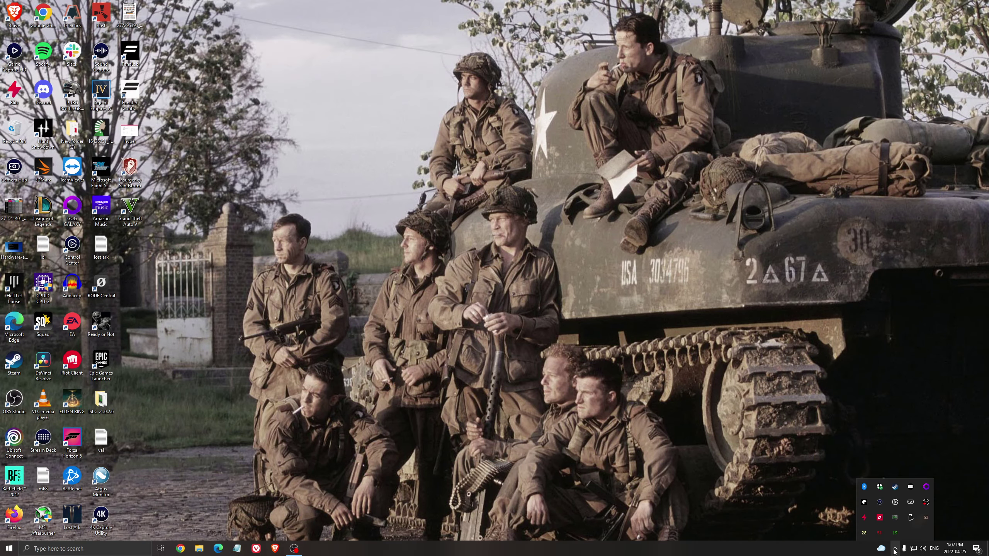
left_click(880, 517)
left_click(896, 549)
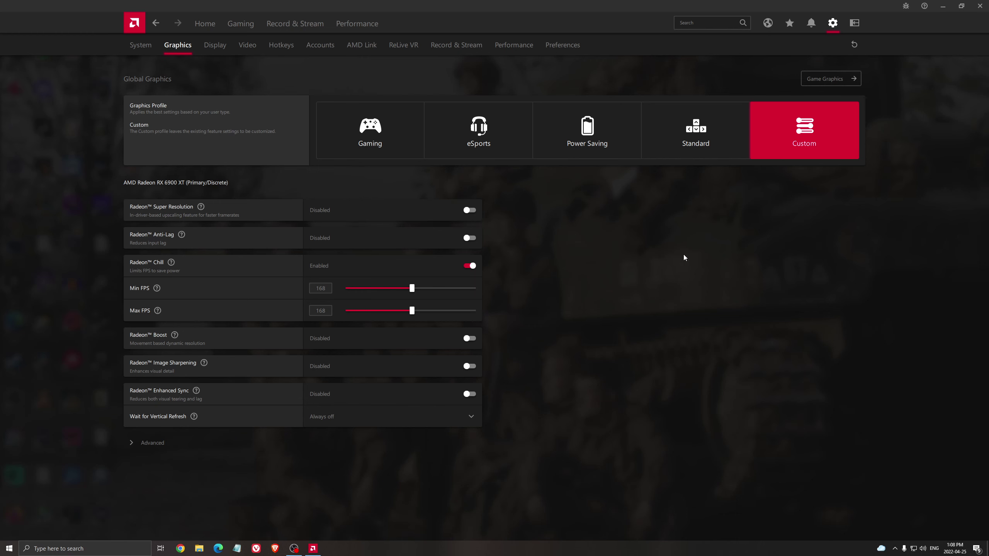
left_click(979, 6)
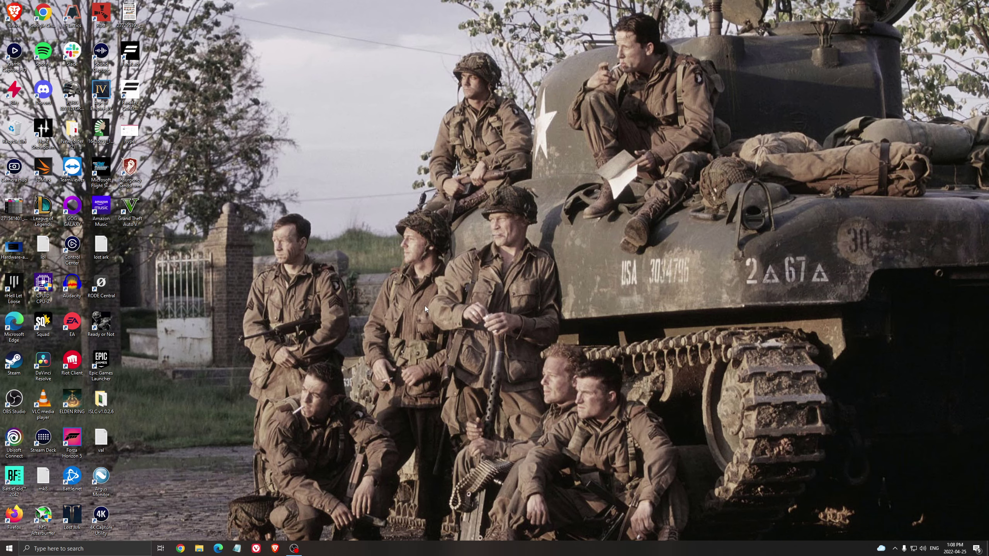
Find Edit power plan, review the available power plans in Power Options, and close the window.
left_click(110, 549)
type("edit power plan")
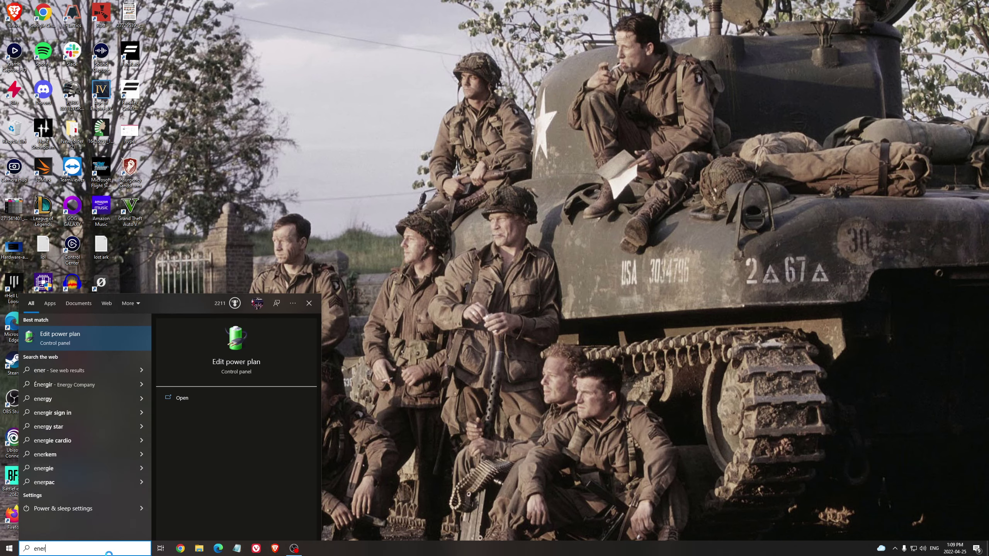
key("Return")
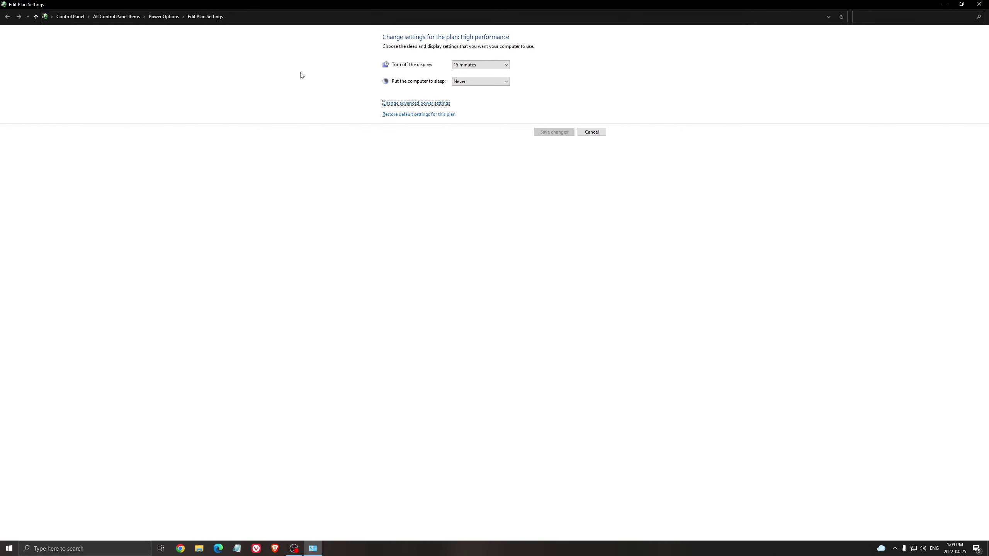
left_click(164, 16)
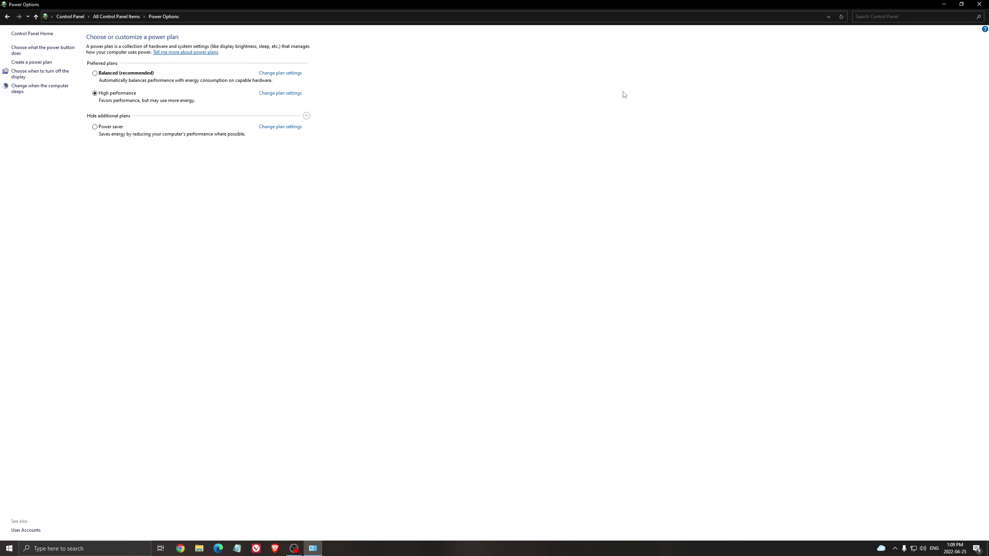
left_click(979, 3)
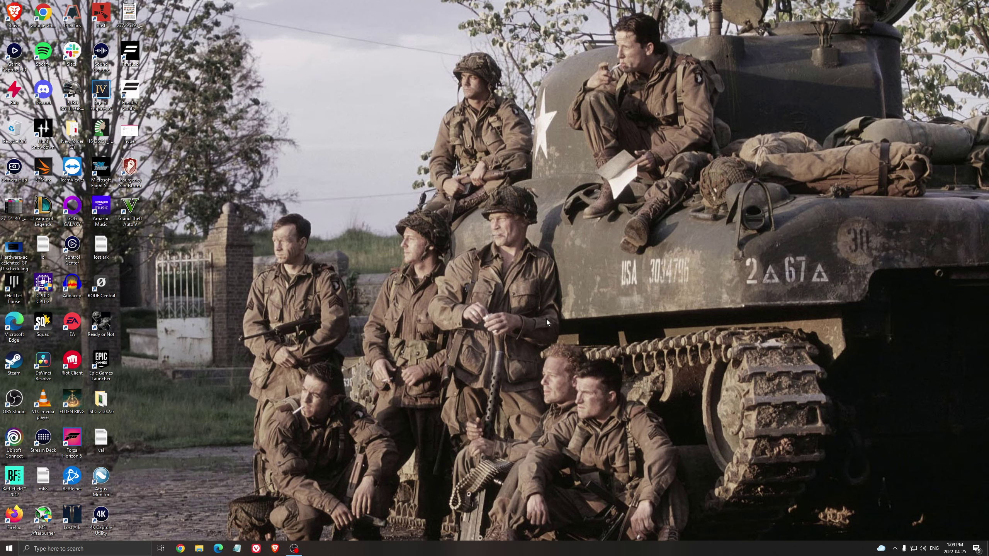
Open Intelligent standby list cleaner, stop its monitoring to check the free memory threshold, and start it again.
left_click(895, 548)
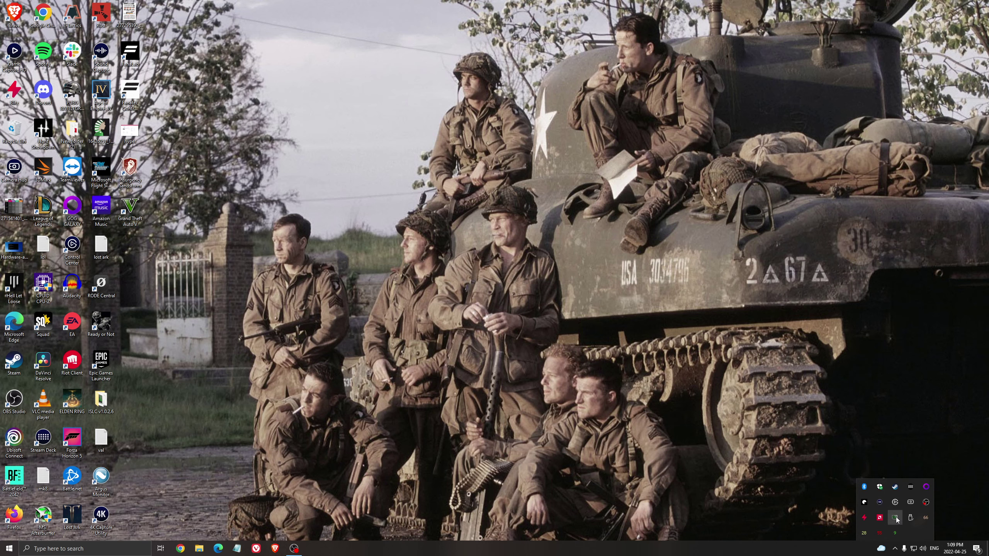
left_click(910, 518)
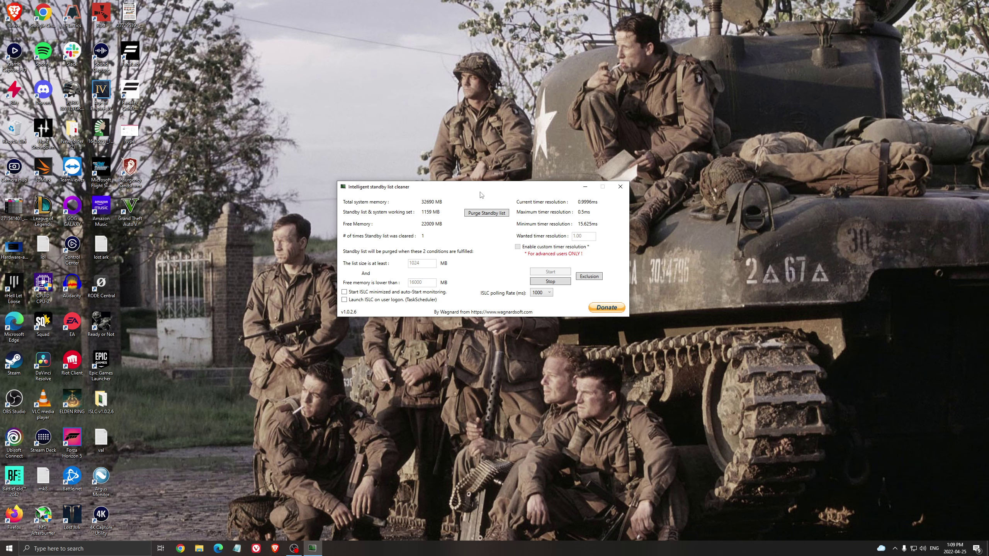
left_click_drag(479, 192, 465, 193)
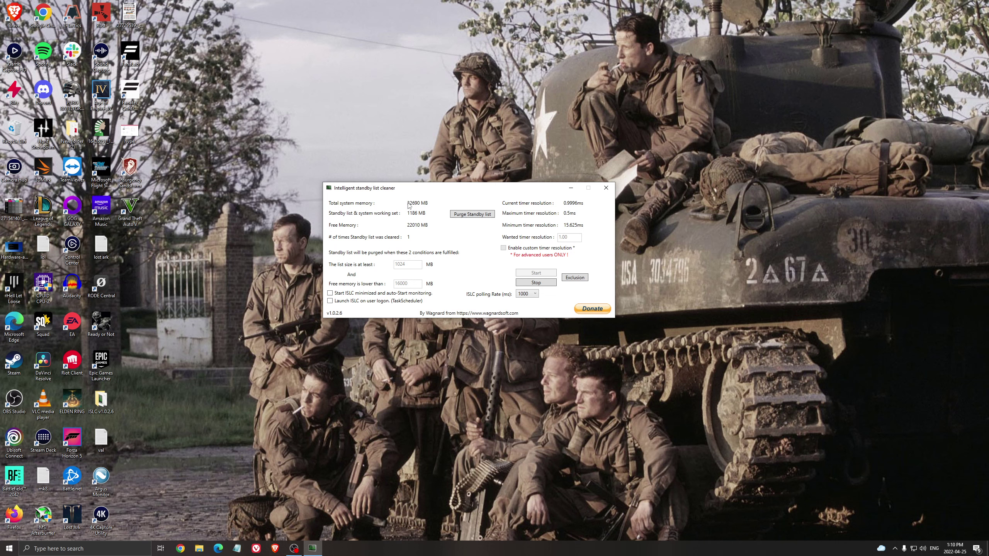
left_click(545, 283)
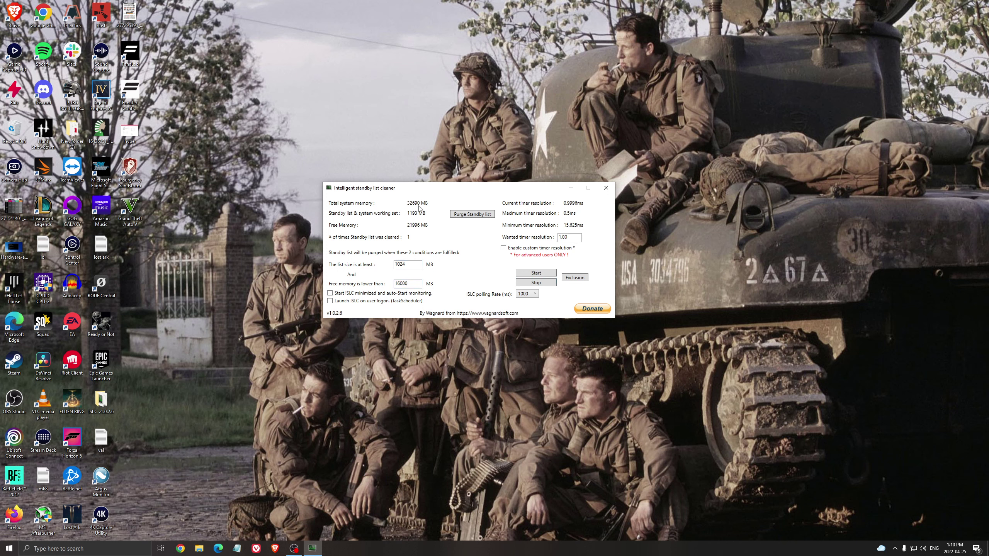
left_click_drag(392, 284, 408, 284)
left_click(543, 275)
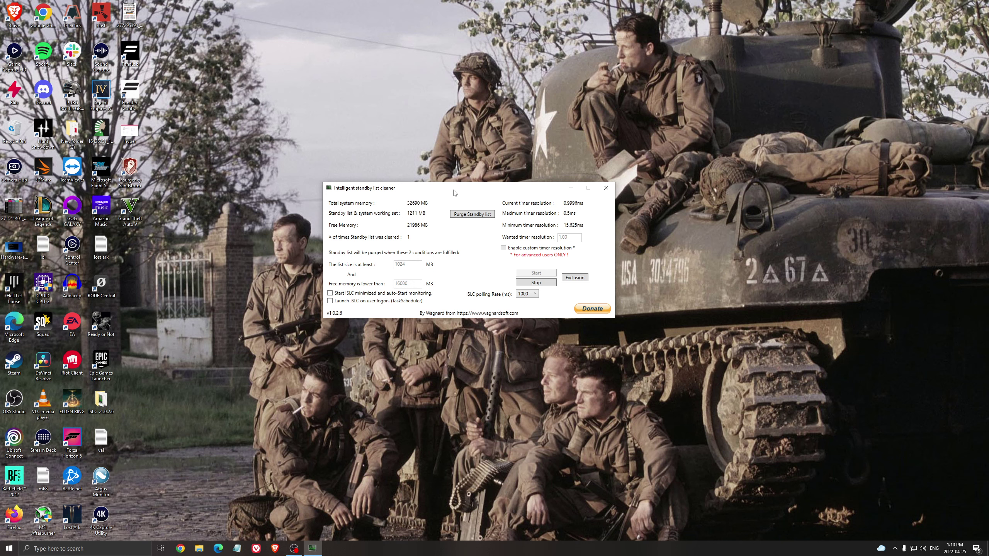
Reposition the Intelligent standby list cleaner window and minimize it.
left_click_drag(456, 192, 450, 202)
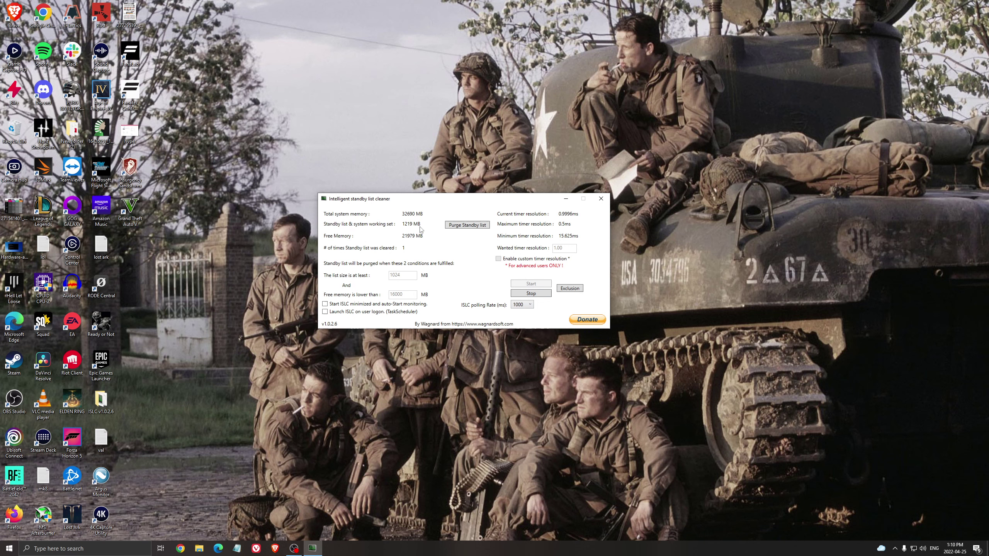
left_click_drag(541, 200, 550, 200)
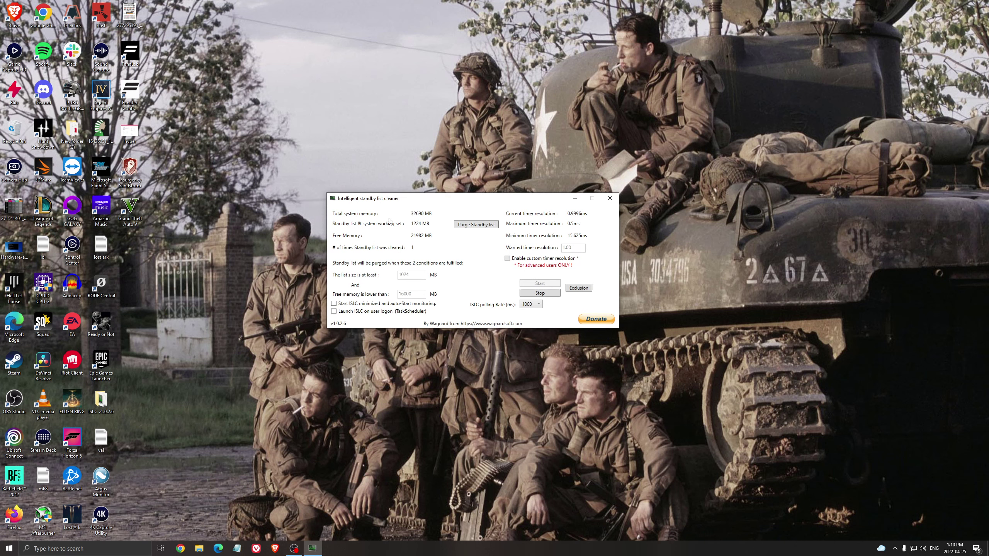
left_click_drag(409, 200, 413, 187)
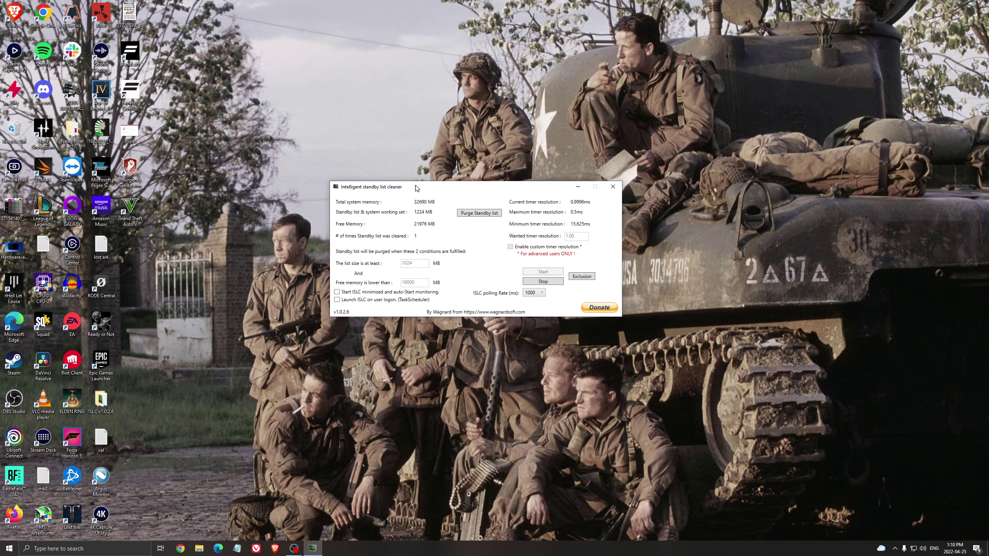
left_click(578, 186)
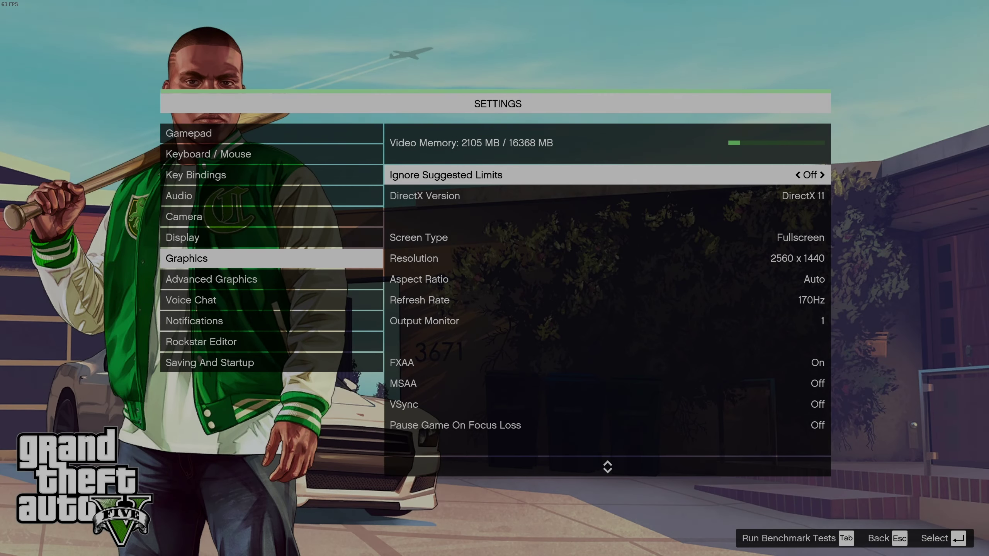
In Grand Theft Auto V's graphics settings, compare DirectX 10.1 with DirectX 11 and leave the version at DirectX 11.
key("Down")
key("Up")
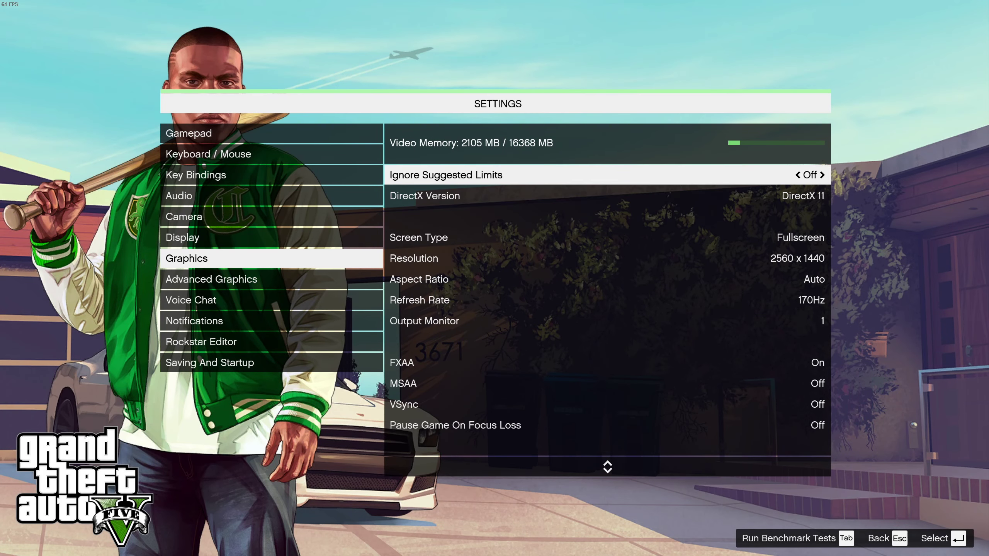
key("Down")
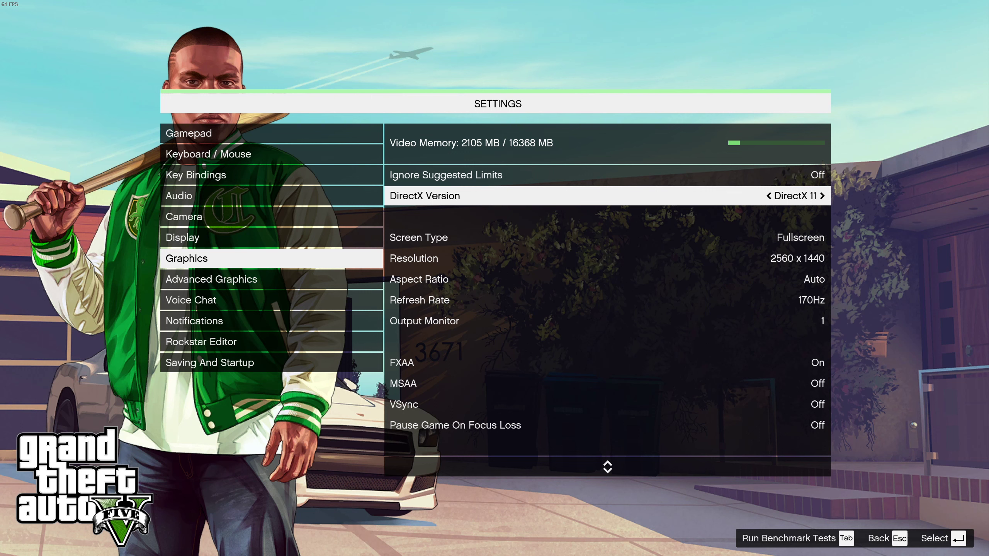
key("Left")
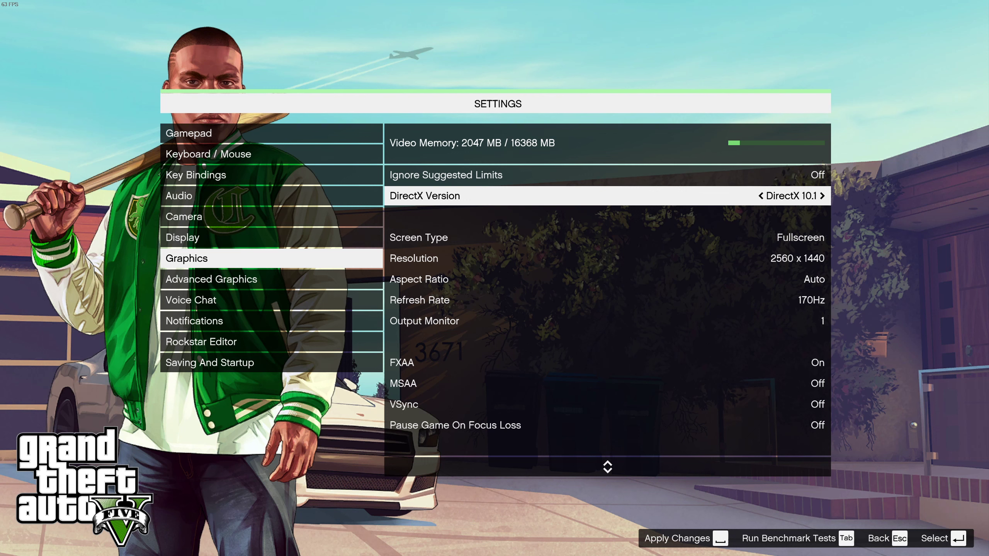
key("Right")
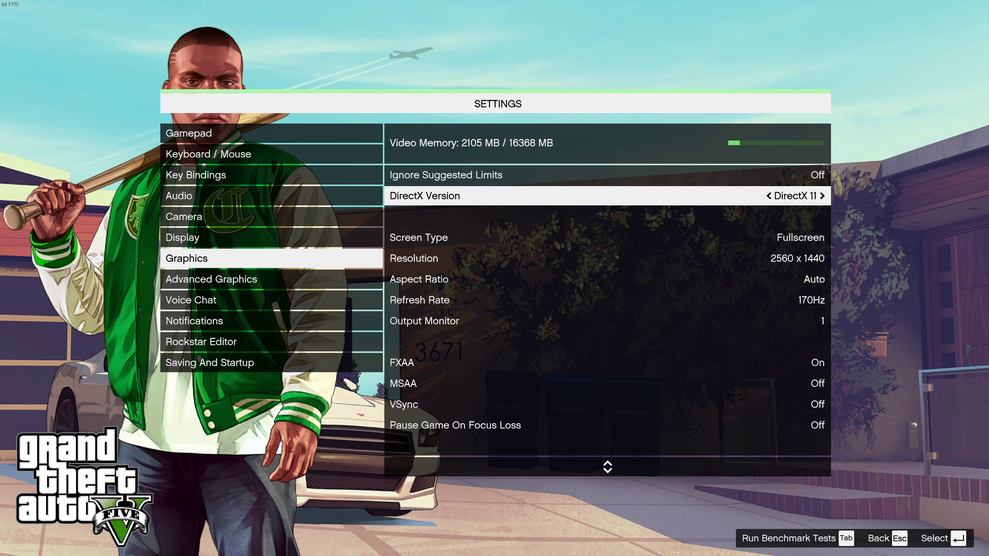
key("Left")
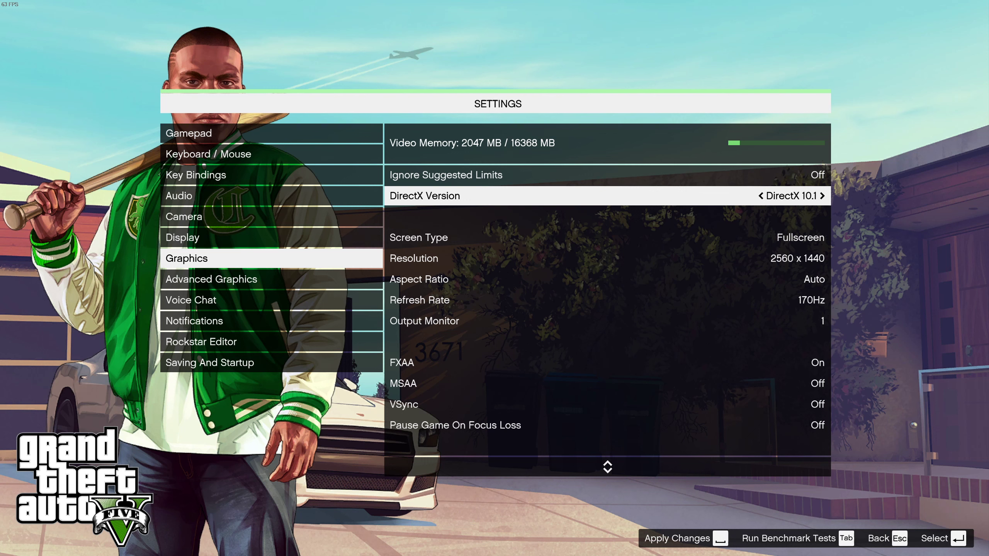
key("Right")
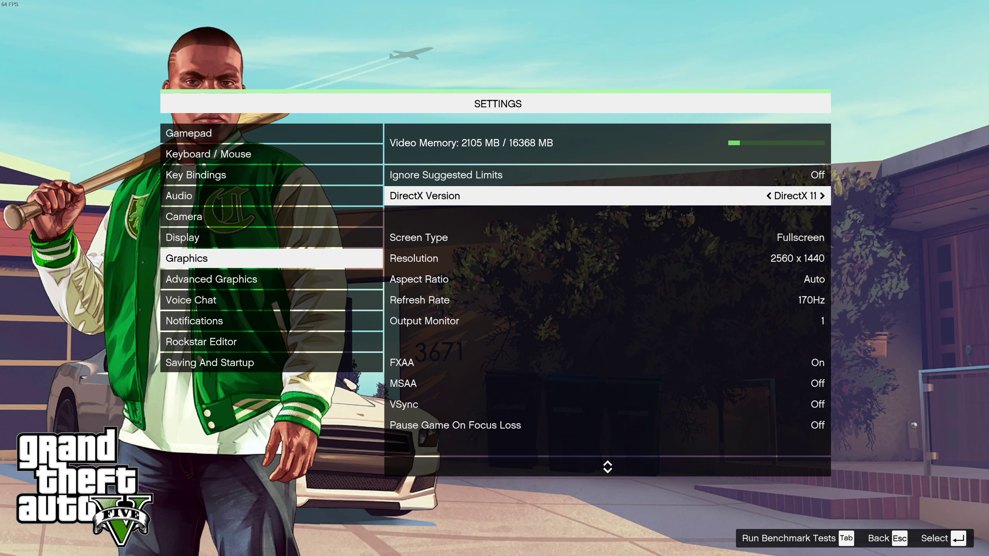
key("Left")
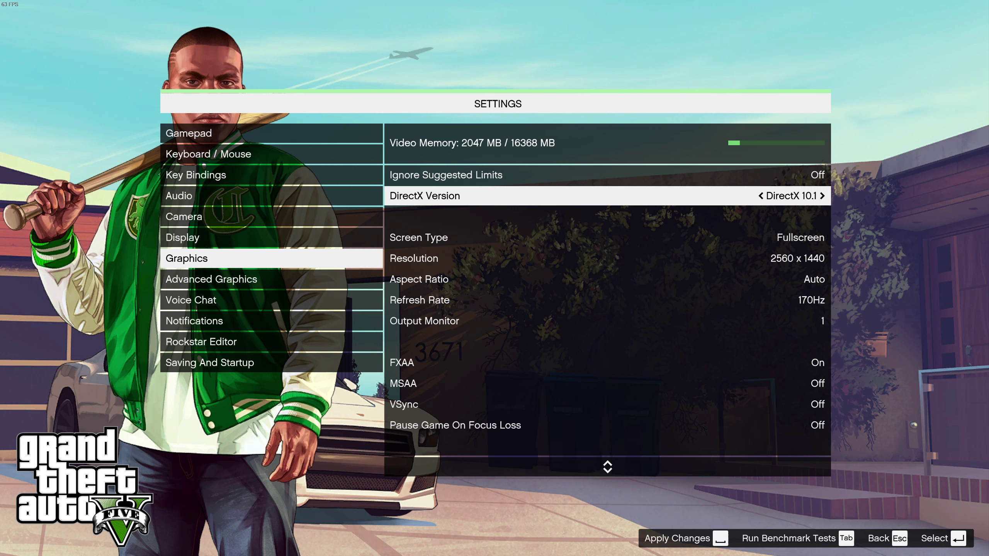
key("Right")
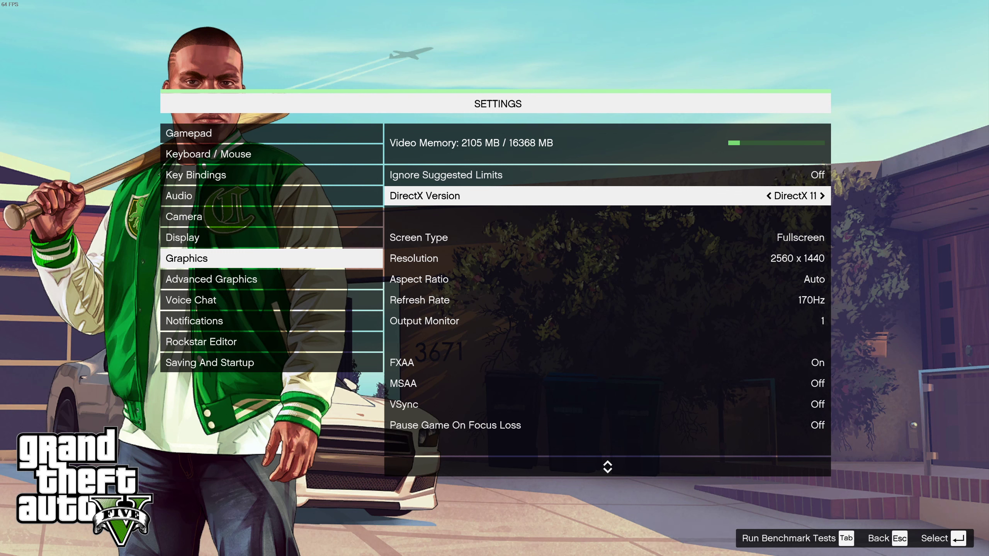
Review the Screen Type, Resolution, Aspect Ratio, Refresh Rate, FXAA, MSAA and VSync settings without changing them.
key("Down")
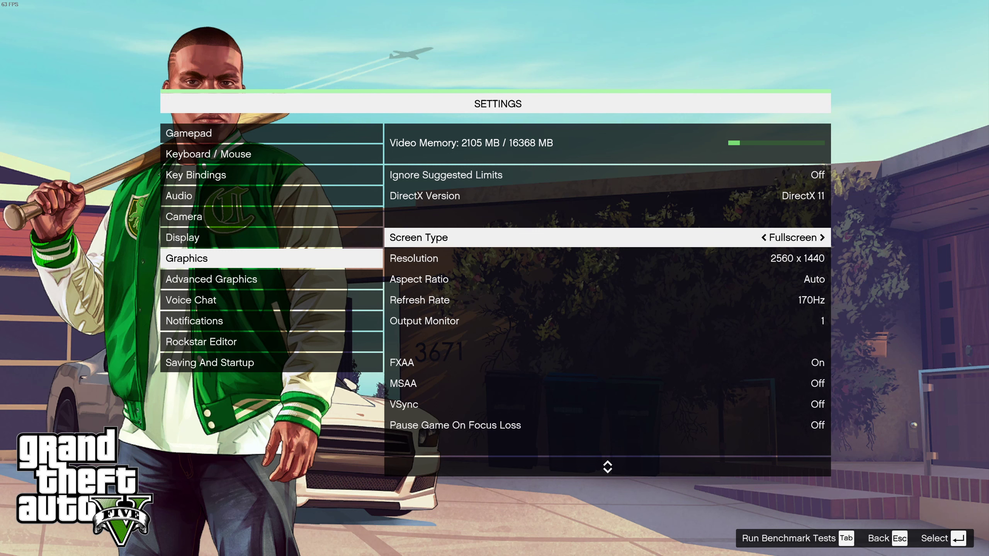
key("Down")
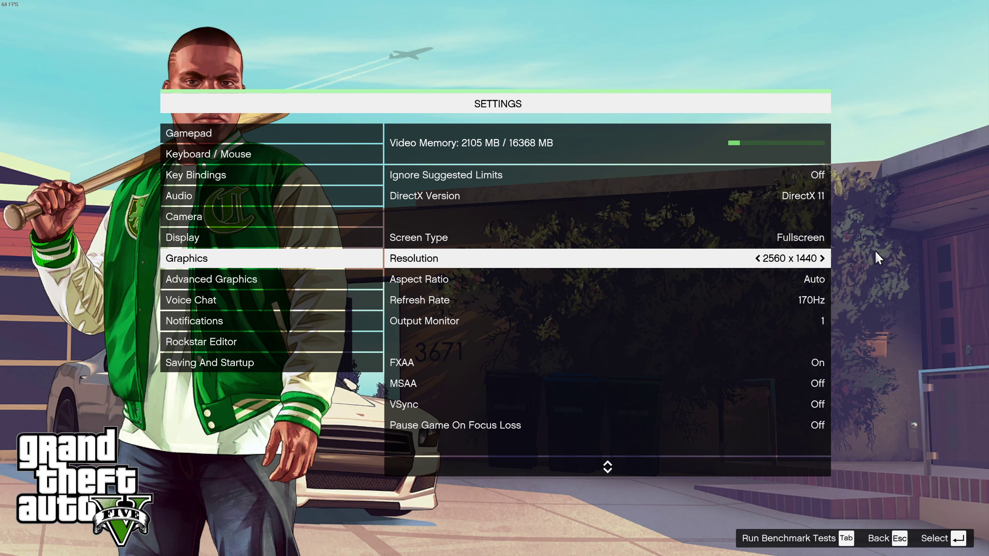
key("Down")
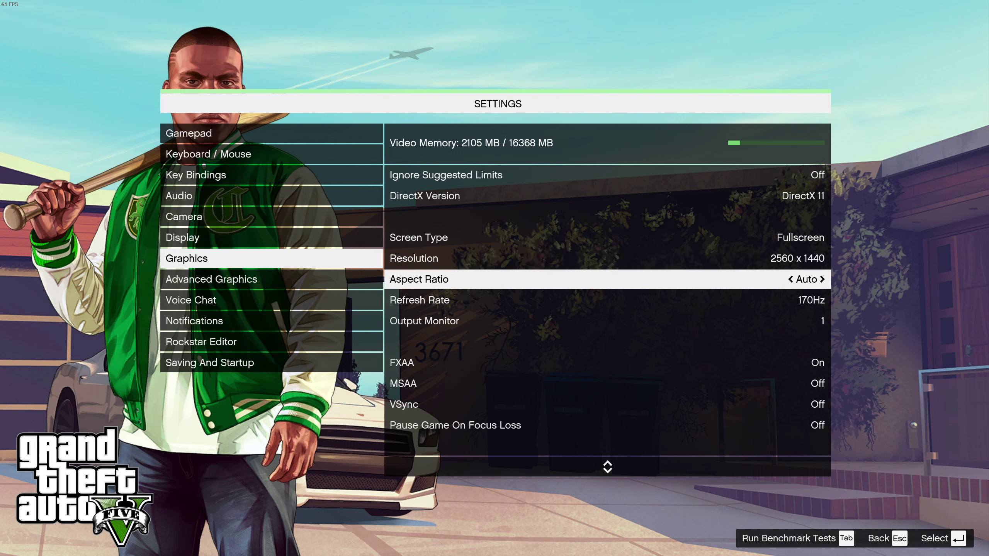
key("Down")
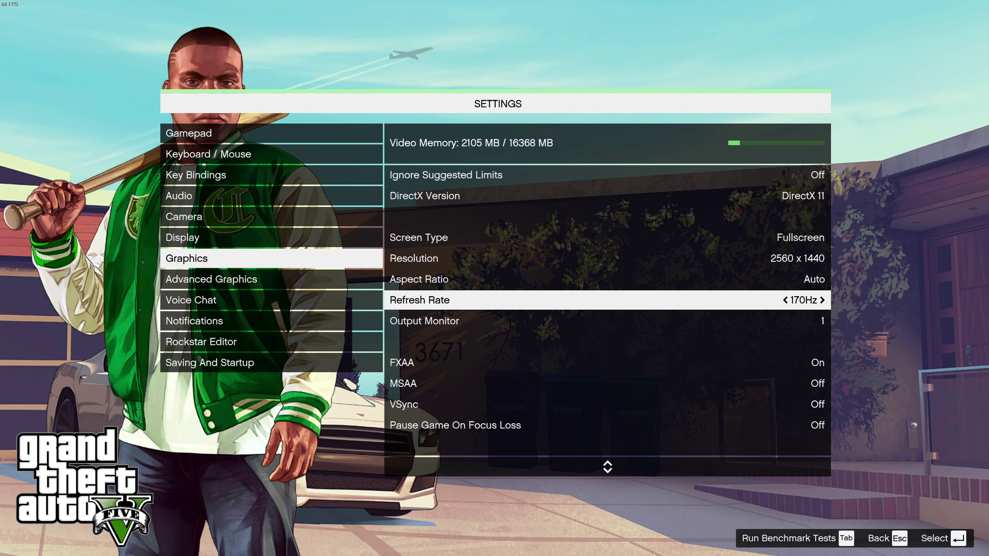
left_click(607, 362)
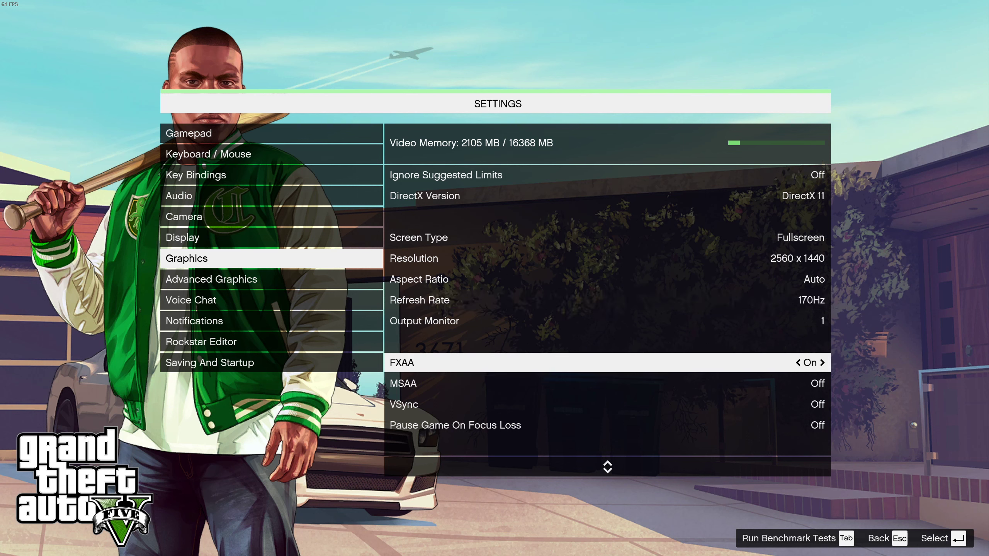
key("Down")
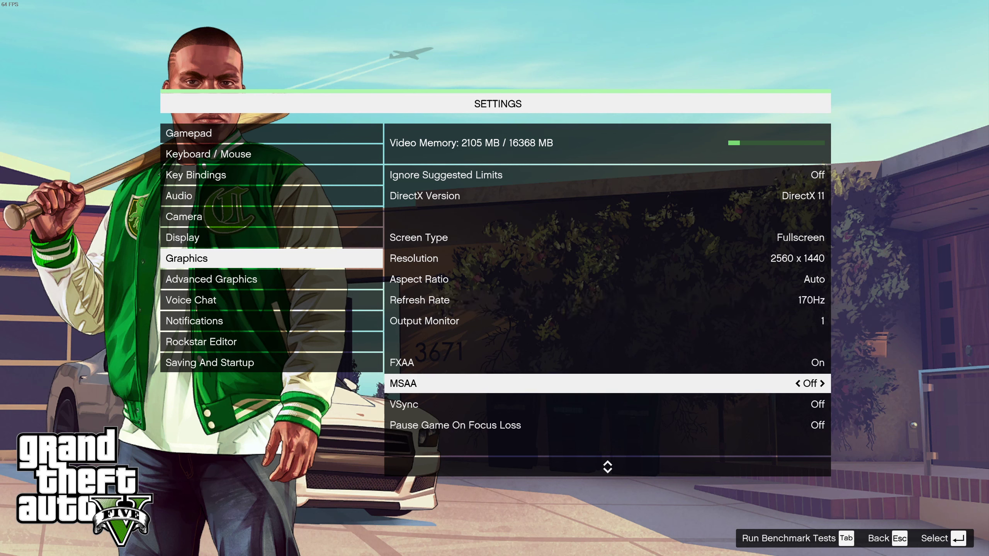
key("Up")
key("Down")
key("Up")
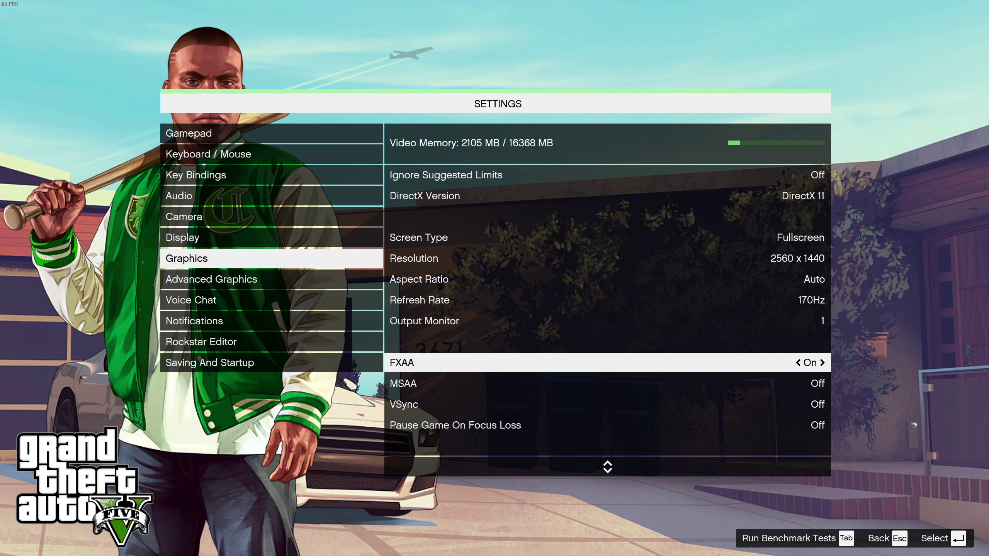
key("Down")
key("Down")
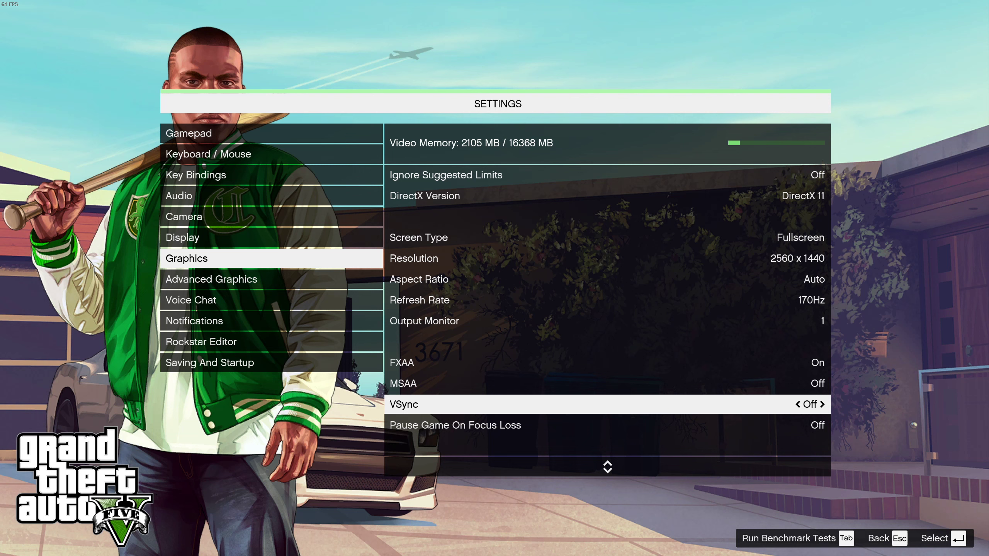
Lower Distance Scaling, Population Variety and Population Density to their minimum.
key("Down")
key("Down")
key("Down")
key("Down")
key("Down")
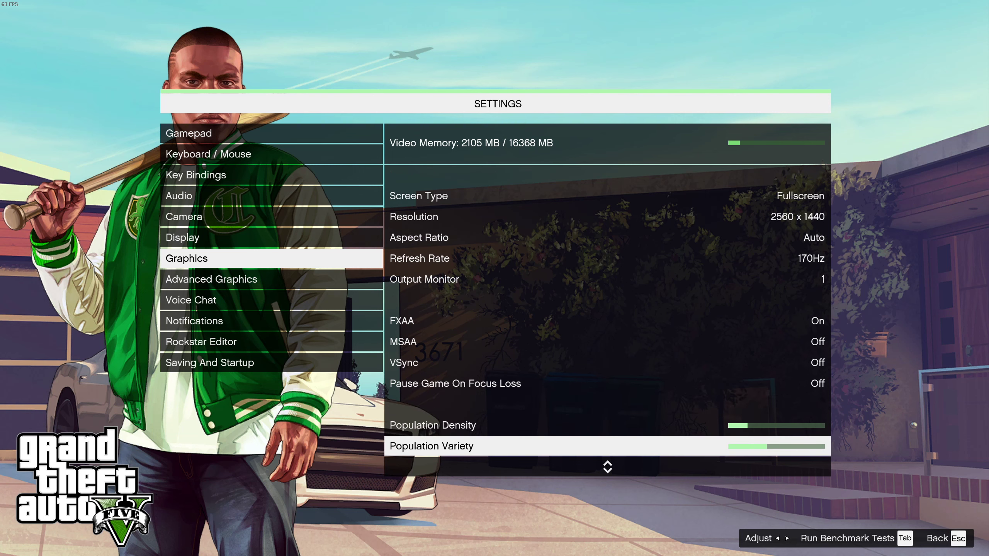
key("Up")
key("Up")
key("Up")
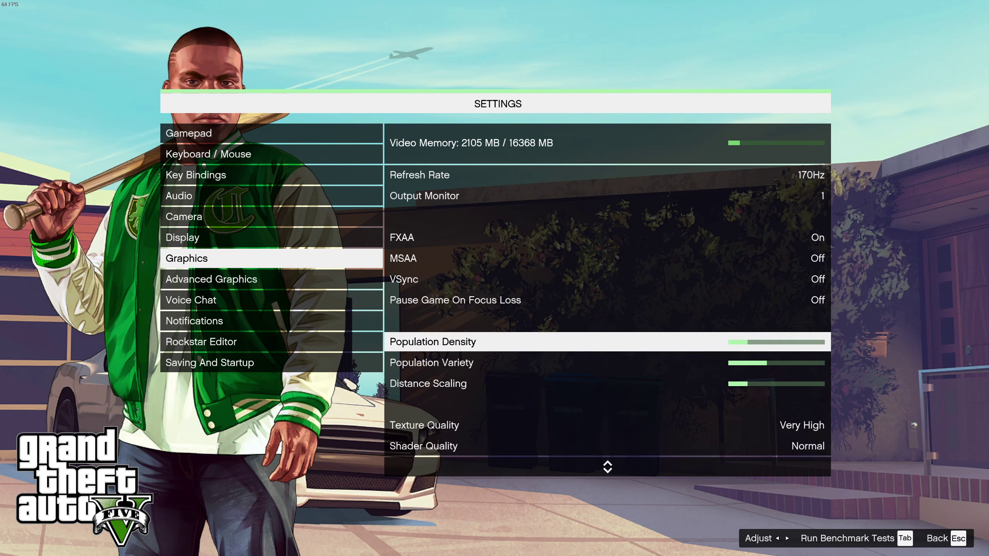
key("Down")
key("Down")
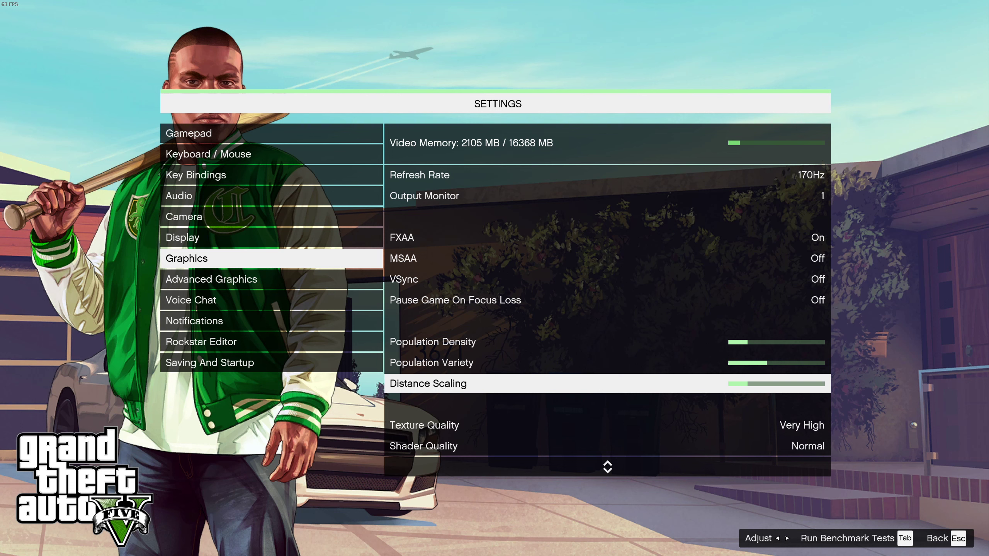
key("Left")
key("Left")
key("Up")
key("Left")
key("Left")
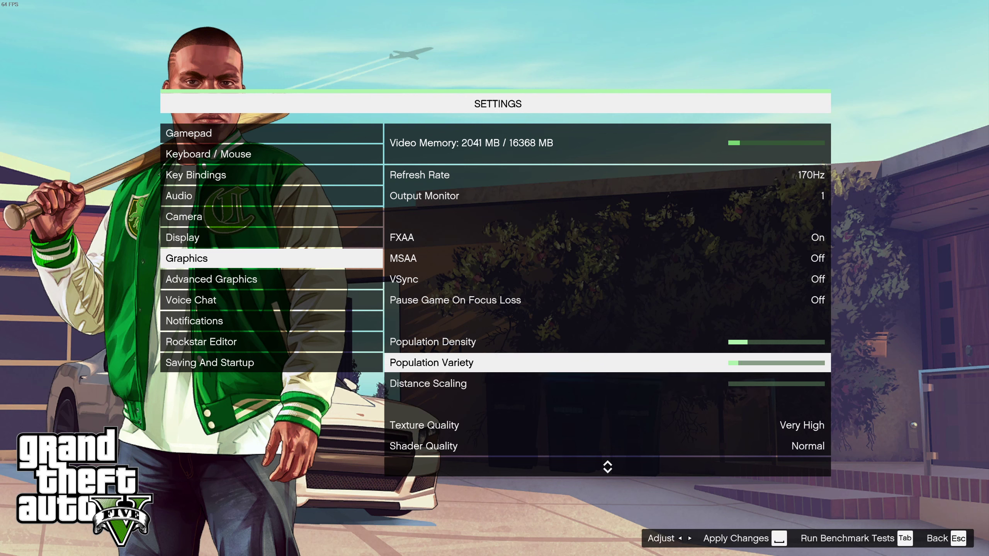
key("Up")
key("Left")
key("Left")
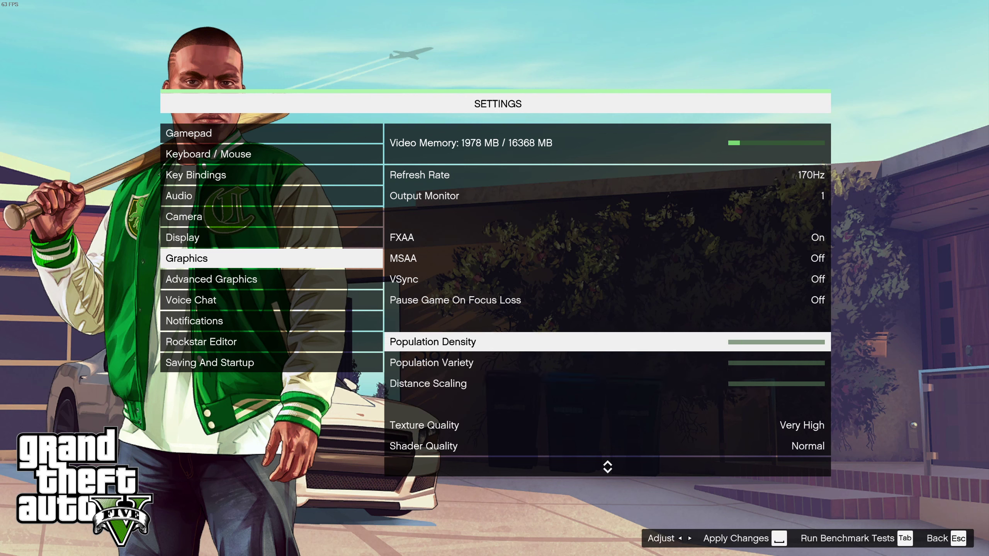
Raise Distance Scaling and Population Density to about one fifth of their range and Population Variety to about three tenths.
key("Down")
key("Down")
key("Right")
key("Right")
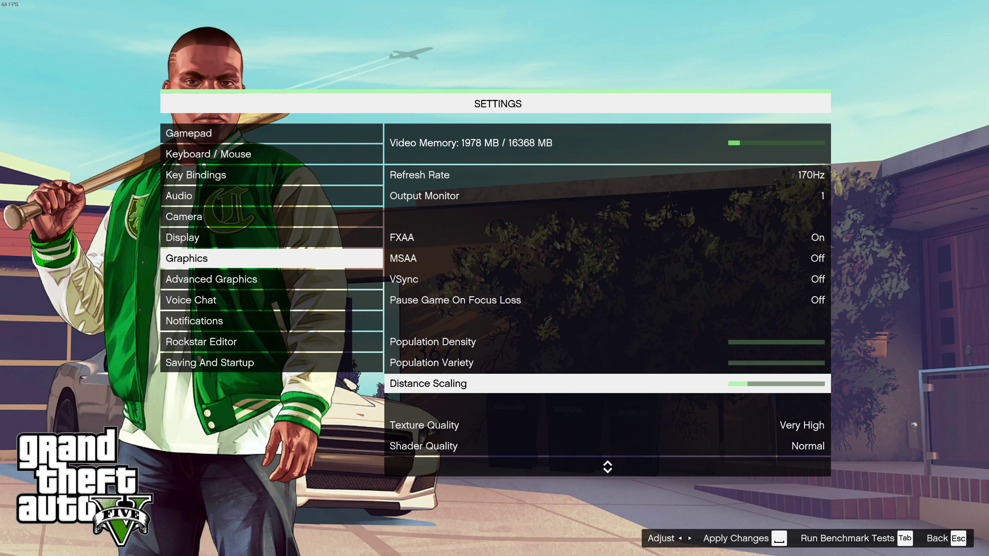
key("Up")
key("Right")
key("Right")
key("Right")
key("Up")
key("Right")
key("Right")
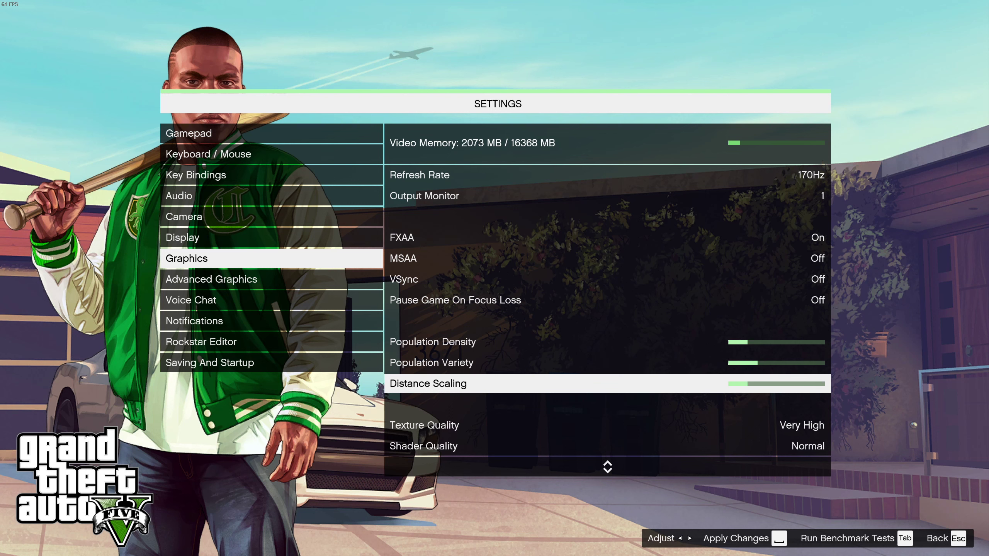
key("Up")
key("Down")
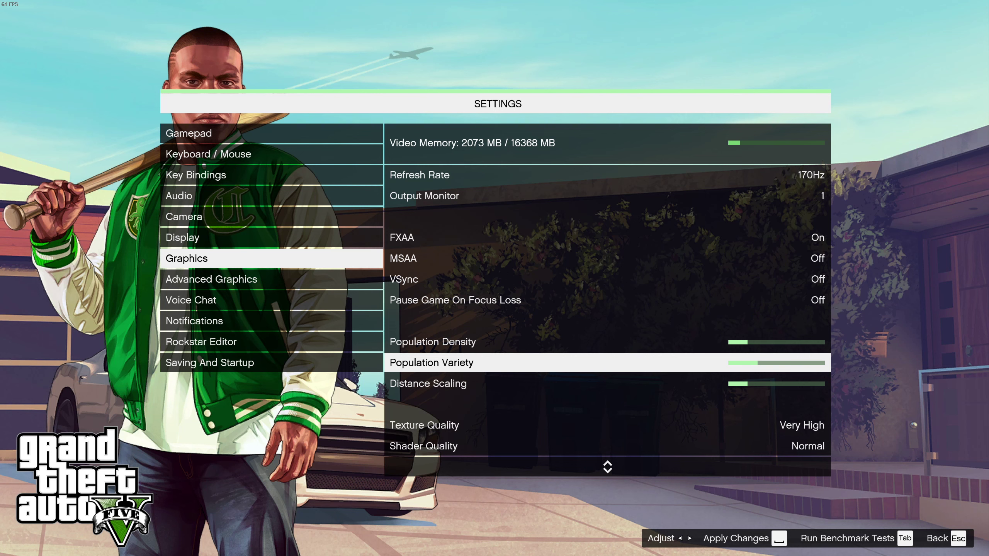
Look through the quality options from Texture Quality down to Reflection MSAA and return to Texture Quality.
key("Down")
key("Down")
key("Down")
key("Down")
key("Down")
key("Down")
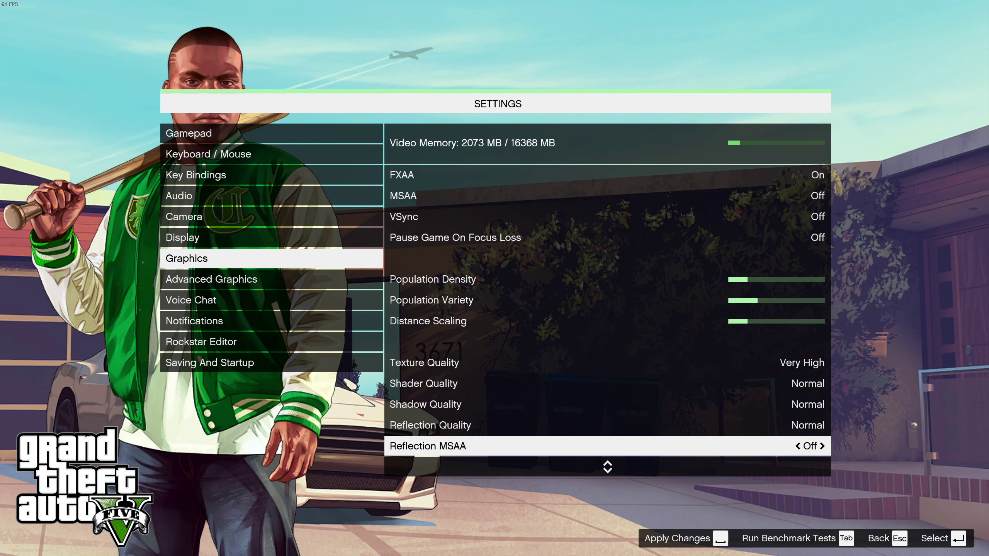
key("Up")
key("Up")
key("Up")
key("Up")
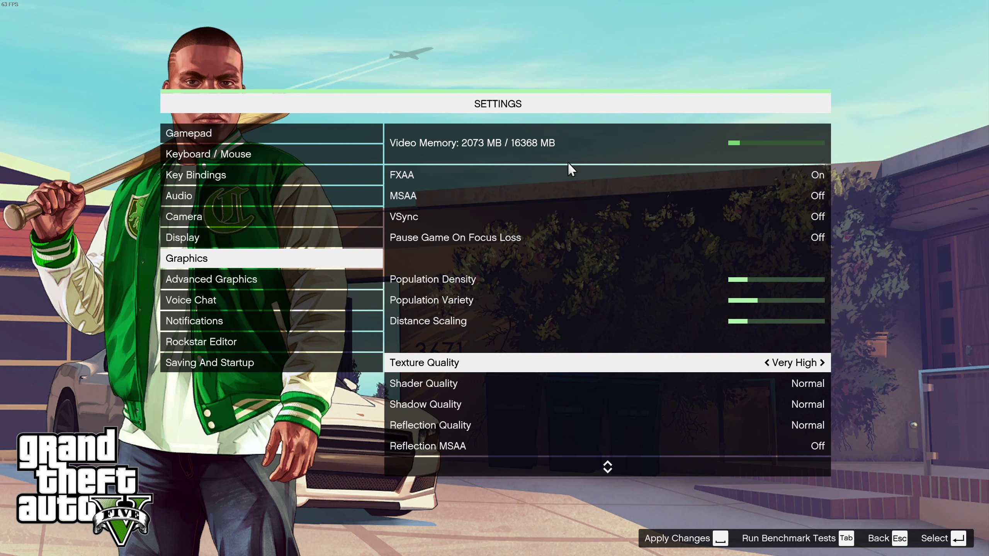
Try Shader Quality at Very High and set it back to Normal.
key("Down")
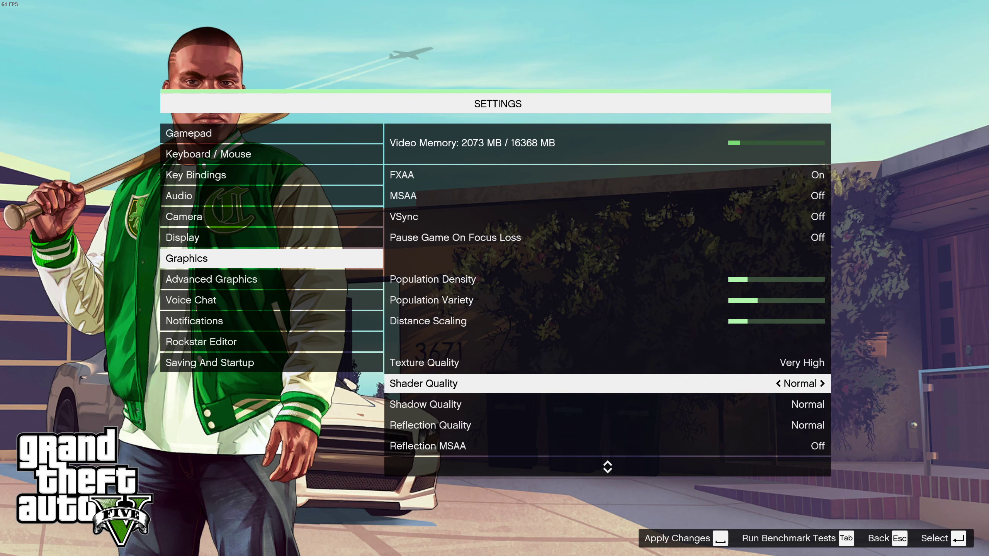
key("Right")
key("Right")
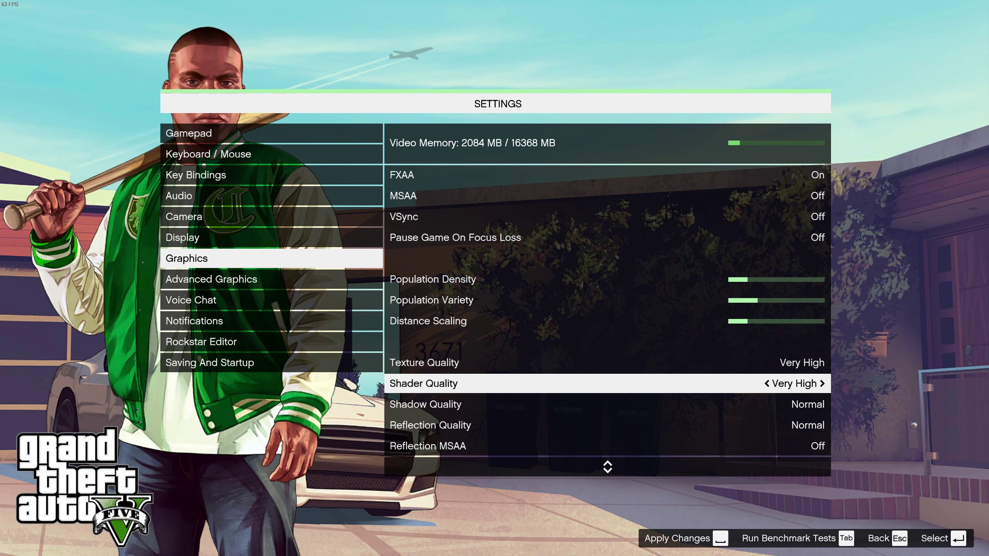
key("Left")
key("Left")
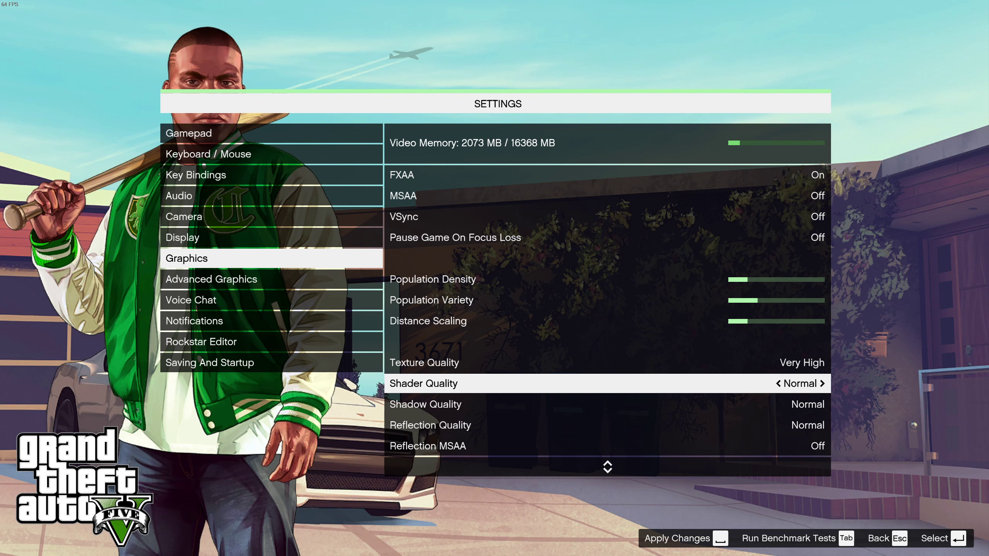
Try Shadow Quality at Very High and set it back to Normal.
key("Down")
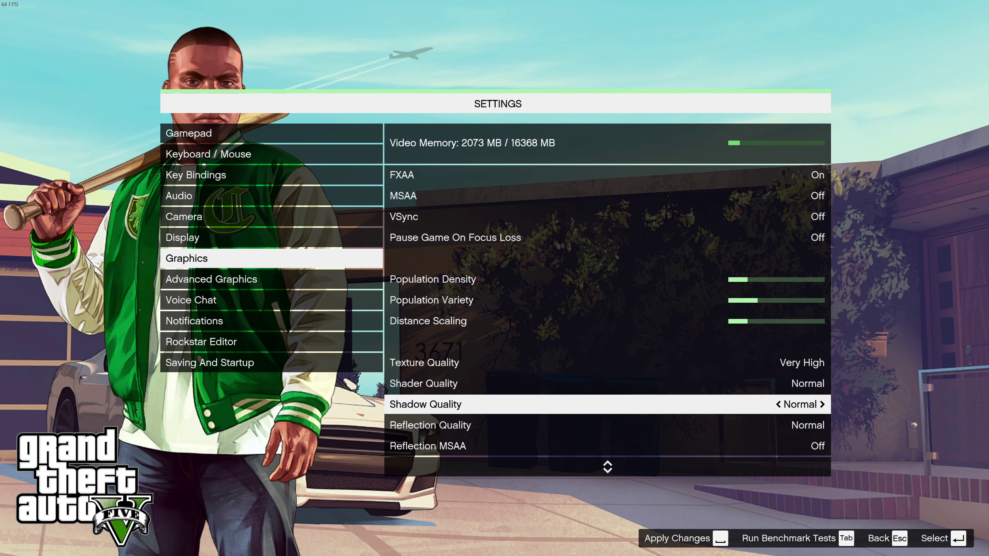
key("Right")
key("Right")
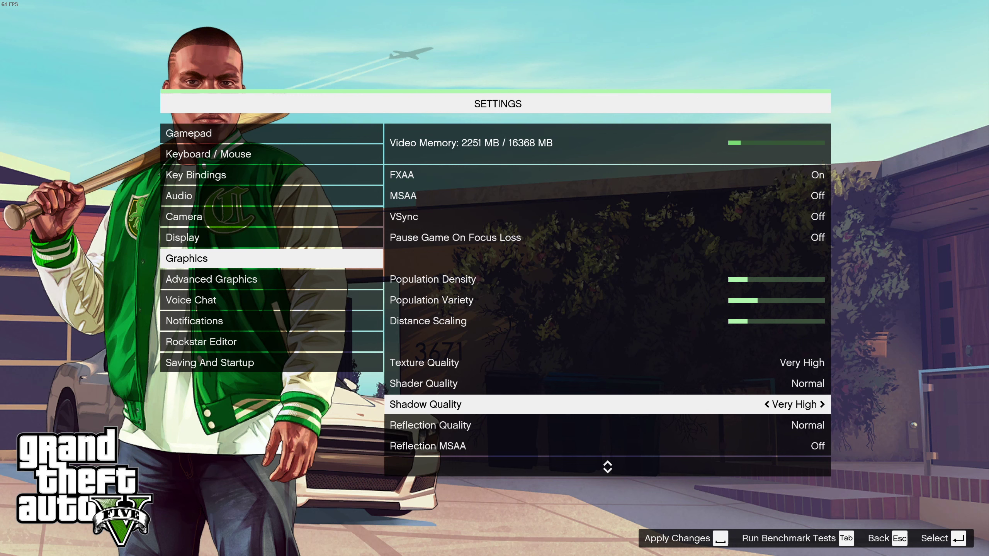
key("Left")
key("Left")
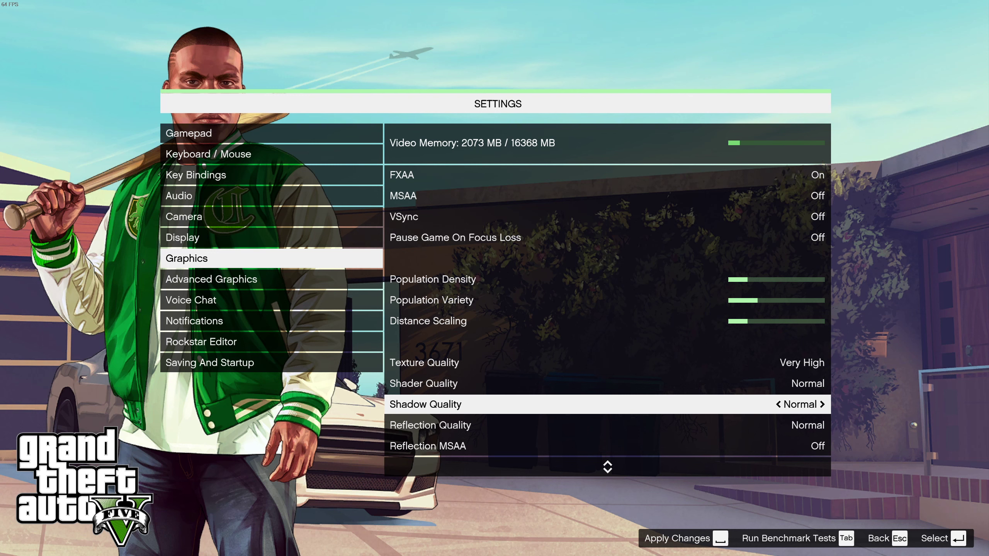
Try Reflection Quality one level higher, return it to Normal, and check the Reflection MSAA setting.
key("Down")
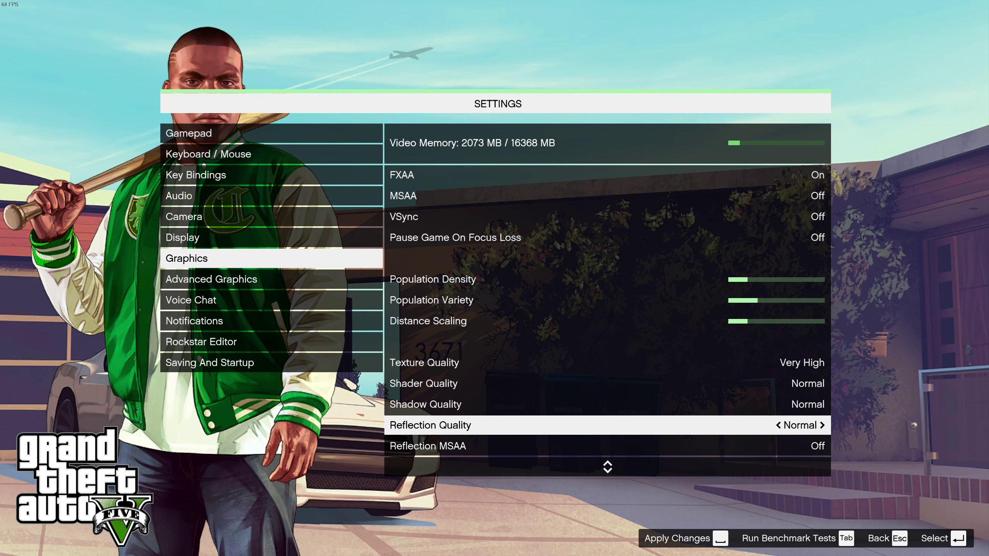
key("Right")
key("Left")
key("Down")
key("Down")
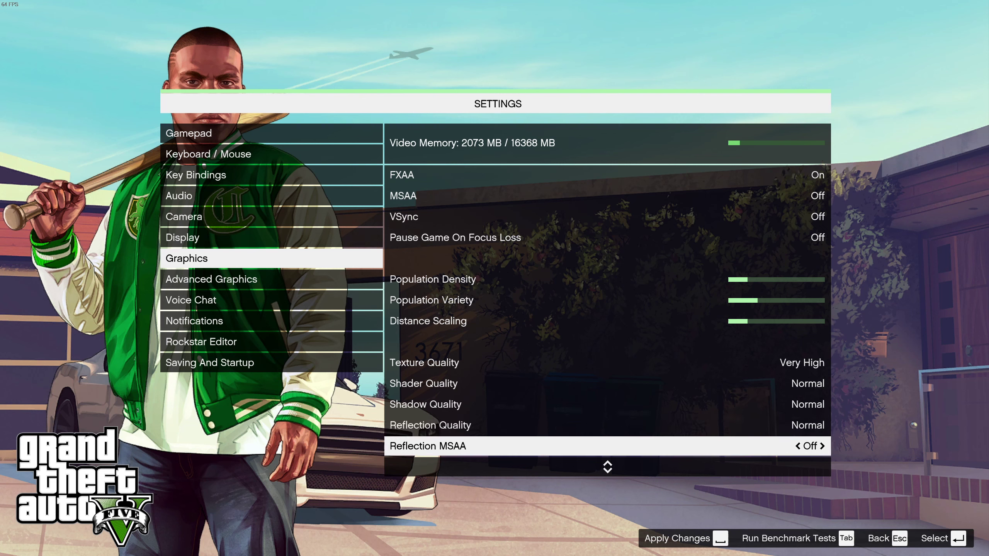
key("Up")
key("Down")
key("Down")
key("Down")
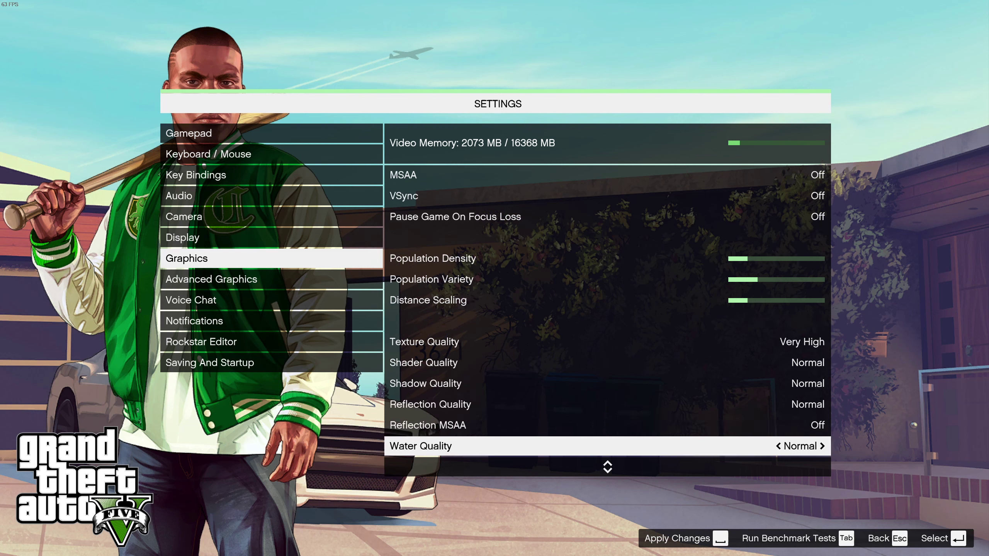
key("Up")
key("Up")
key("Up")
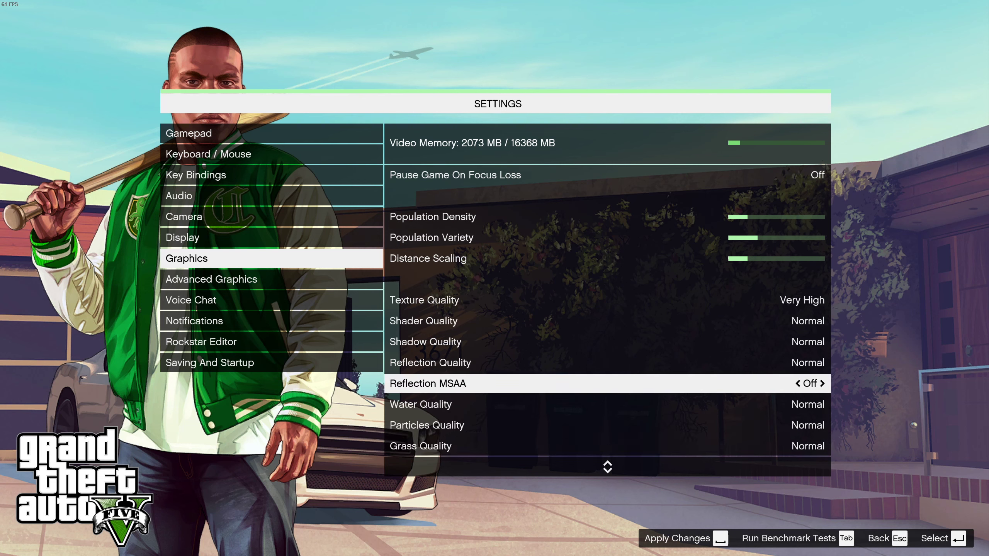
Compare Water Quality at Very High and Normal, and set it to High.
key("Down")
key("Right")
key("Right")
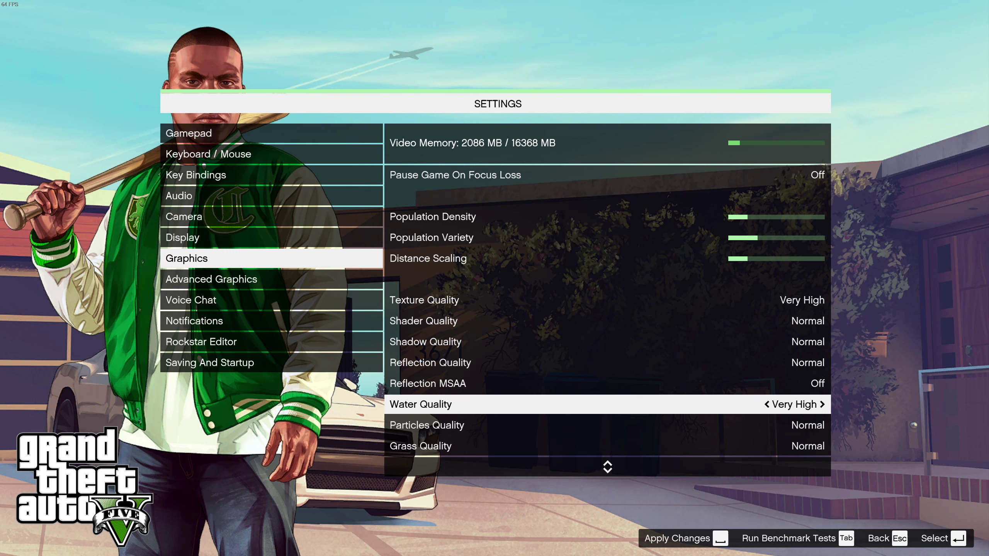
key("Left")
key("Left")
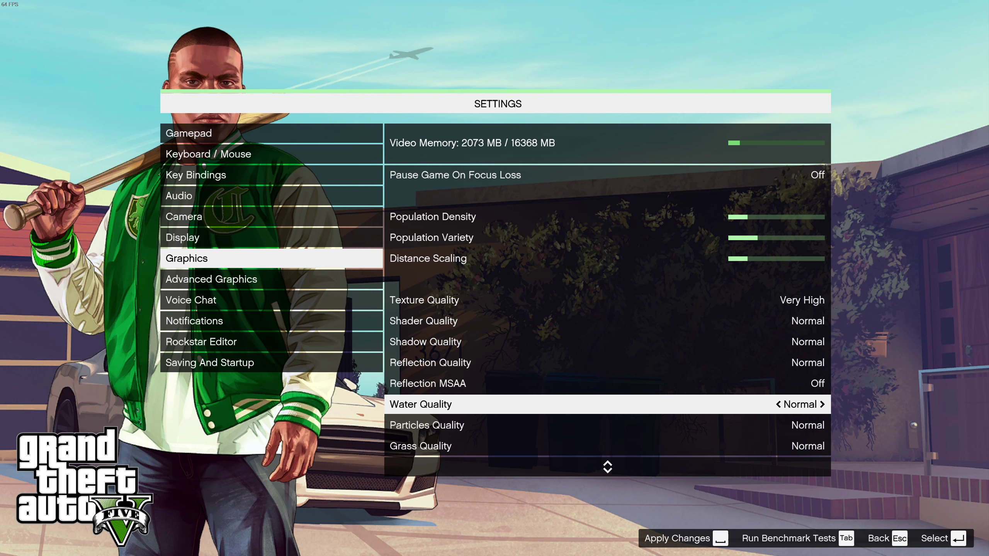
key("Right")
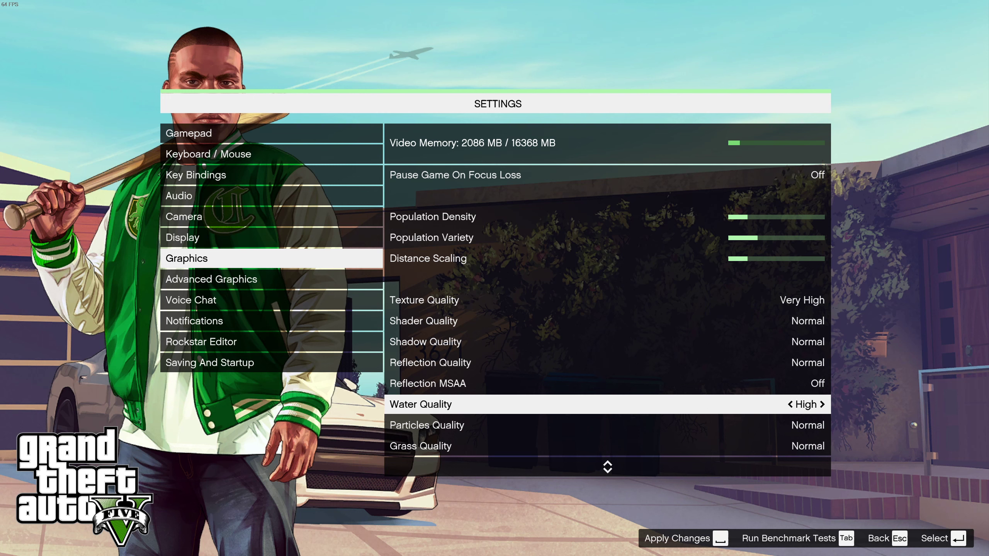
Keep Particles Quality at Normal and set Grass Quality to High.
key("Down")
key("Down")
key("Up")
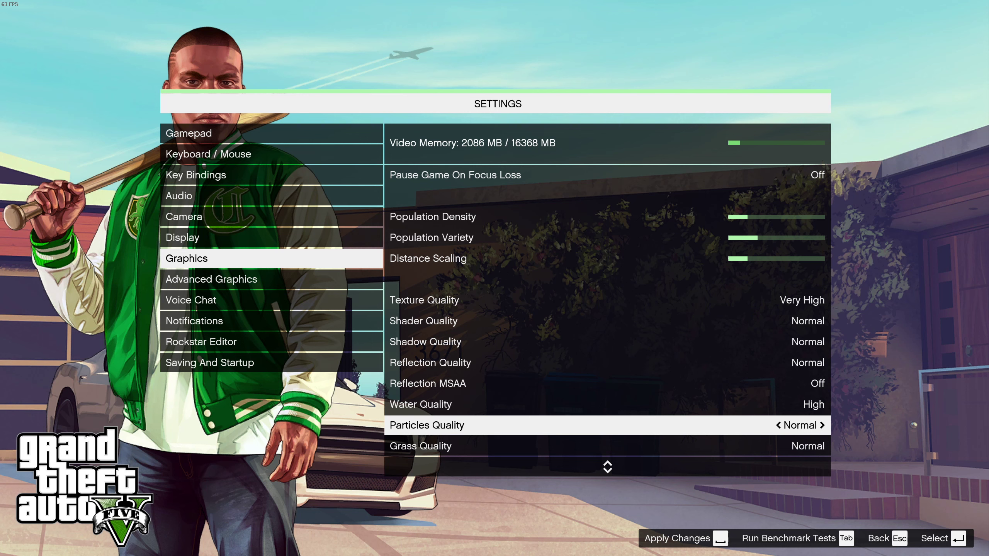
key("Down")
key("Down")
key("Up")
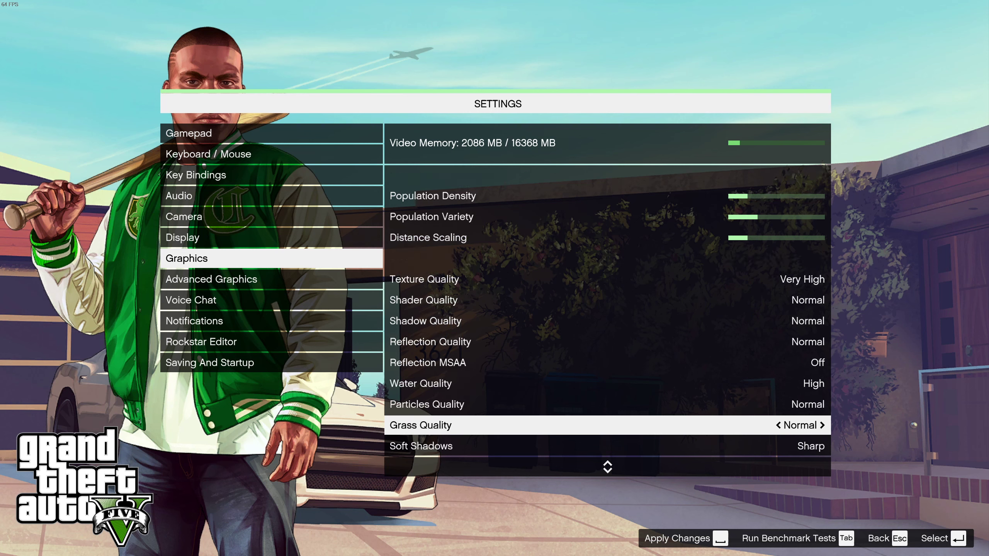
key("Right")
key("Left")
key("Right")
key("Right")
key("Left")
Check the Soft Shadows and Post FX settings, leaving them at Sharp and Normal.
key("Down")
key("Down")
key("Up")
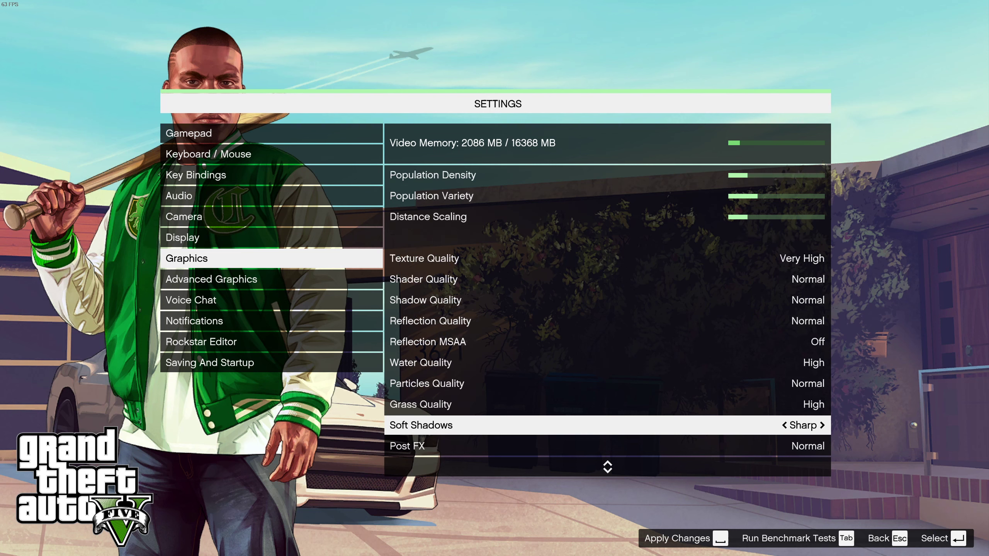
key("Down")
key("Down")
key("Up")
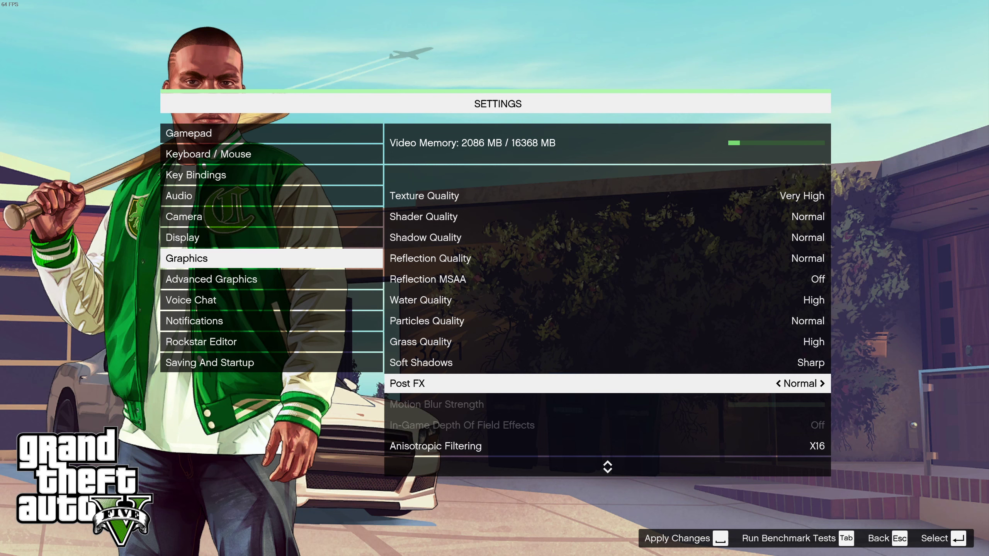
Compare the lower Anisotropic Filtering levels and return the setting to X16.
key("Down")
key("Down")
key("Up")
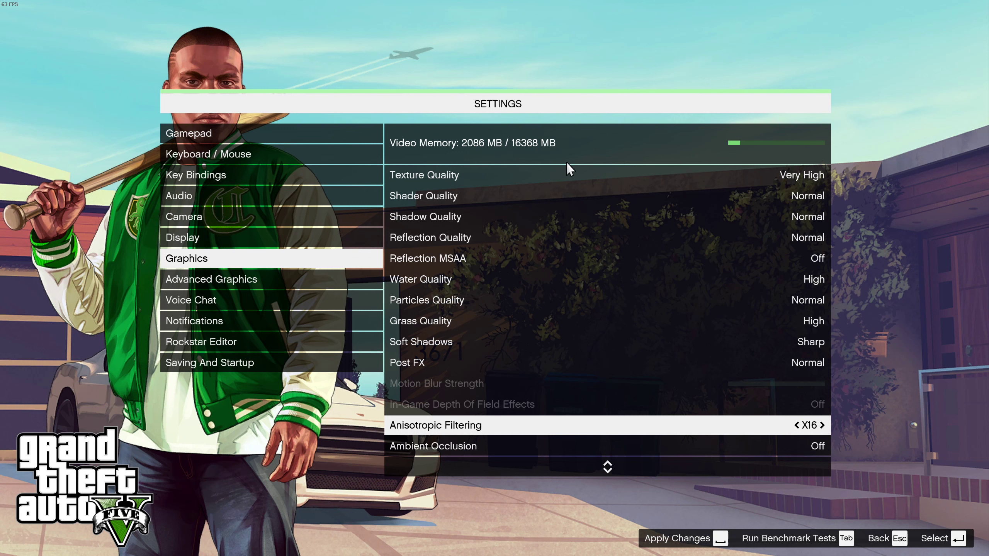
key("Left")
key("Left")
key("Left")
key("Left")
key("Right")
key("Right")
key("Right")
key("Right")
Compare the Ambient Occlusion levels, including High and Off, and set it to Normal.
key("Down")
key("Down")
key("Up")
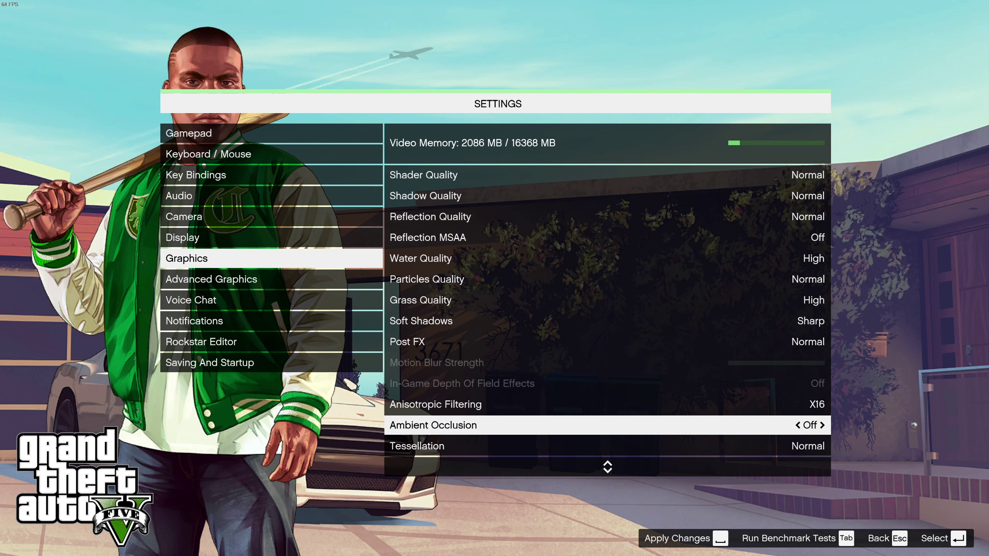
key("Right")
key("Right")
key("Right")
key("Left")
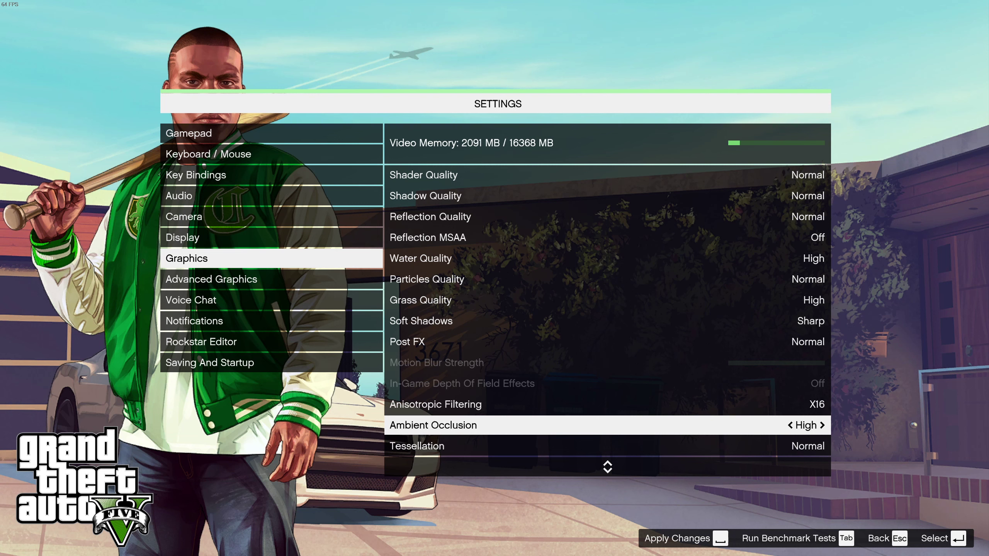
key("Right")
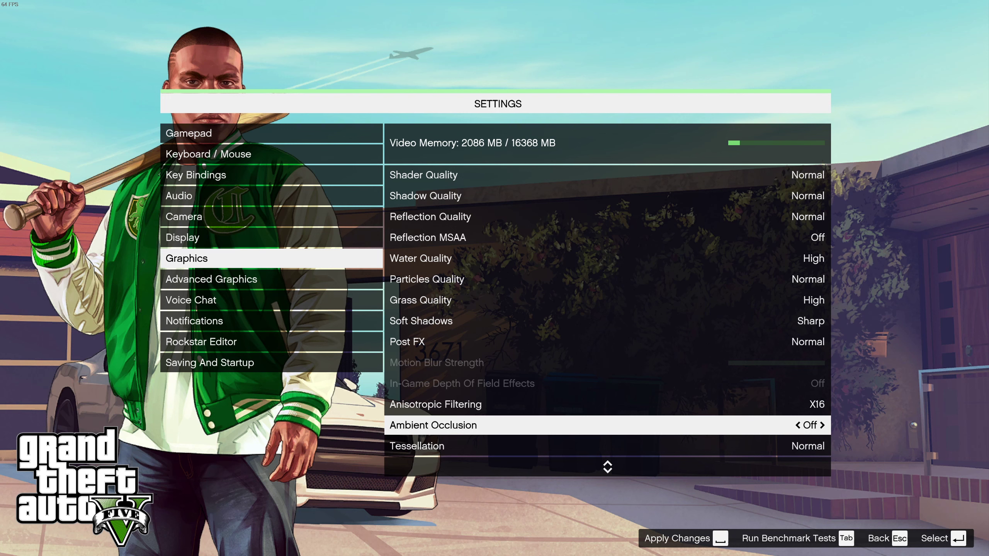
key("Right")
Try Tessellation one level lower and return it to Normal.
key("Down")
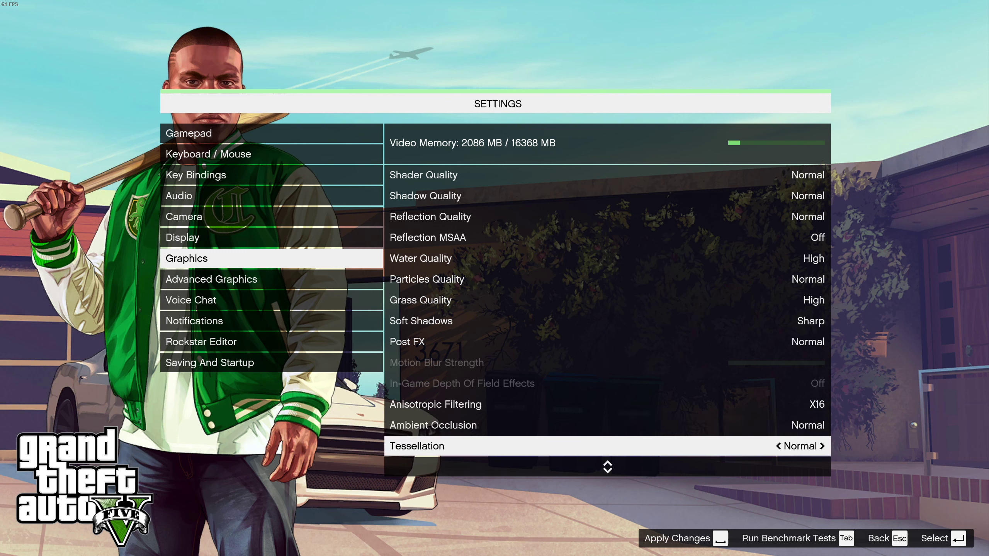
key("Down")
key("Up")
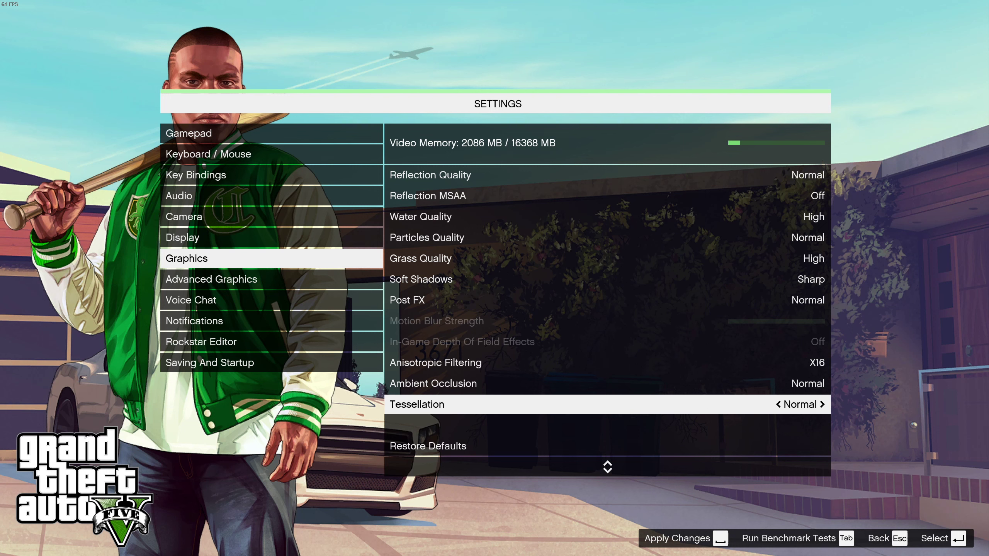
key("Left")
key("Right")
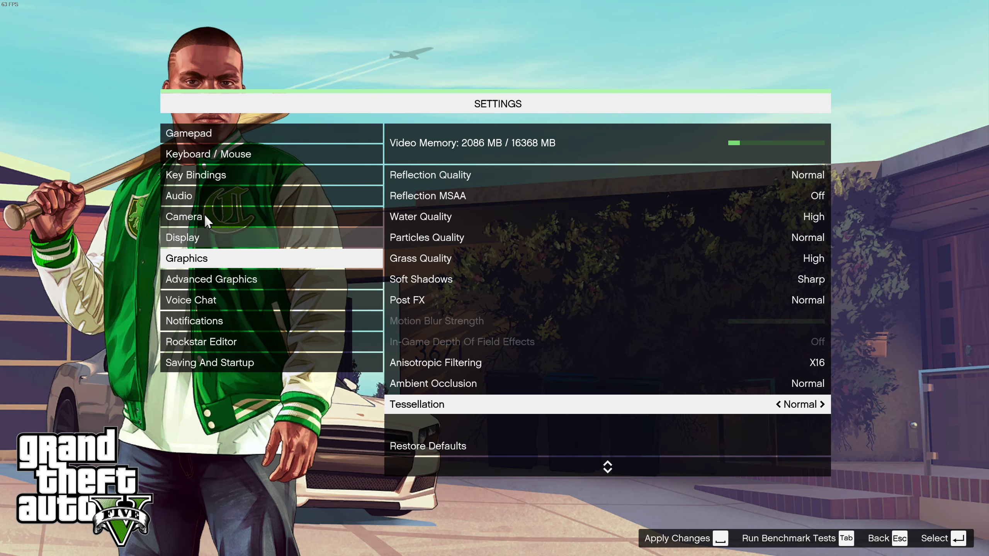
Switch to the Advanced Graphics settings and apply the pending graphics changes.
left_click(234, 277)
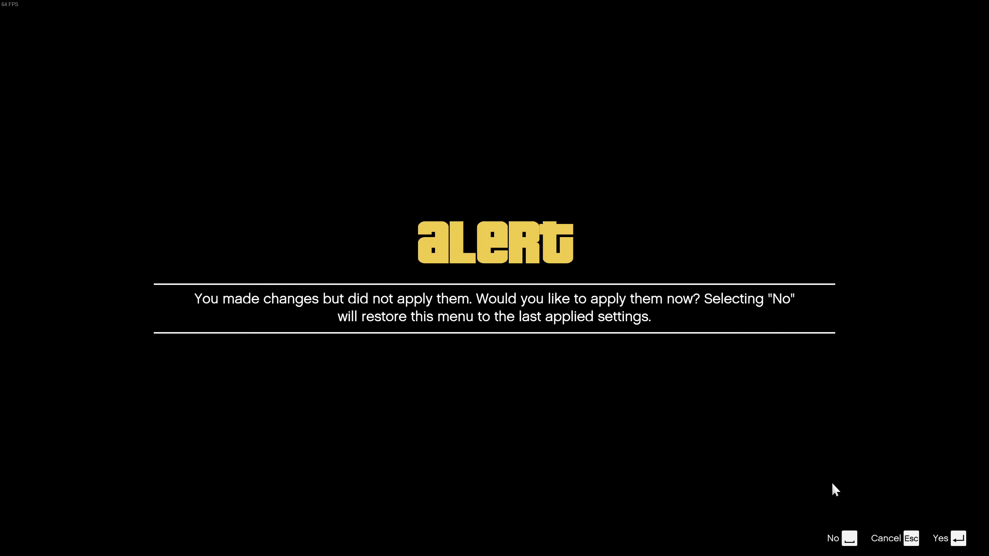
key("Return")
key("Escape")
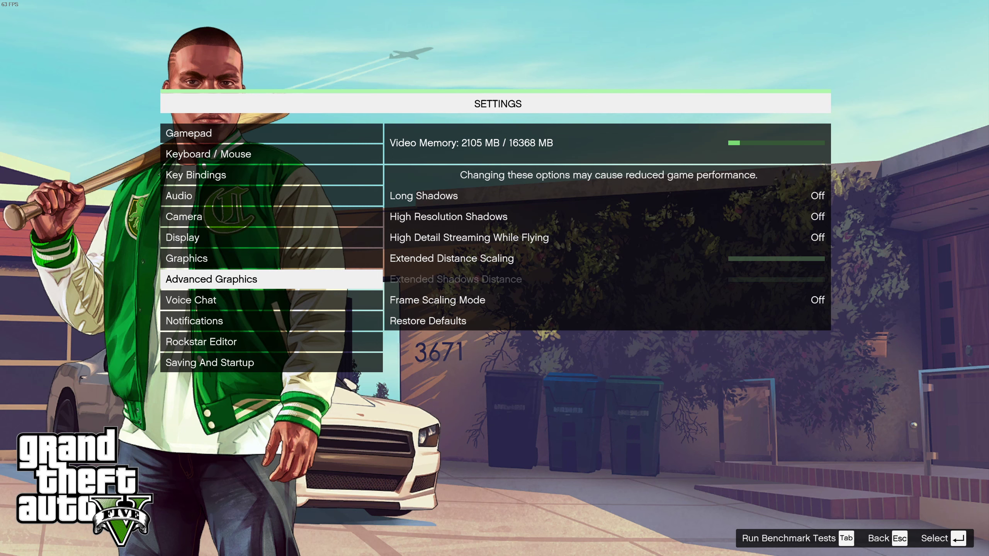